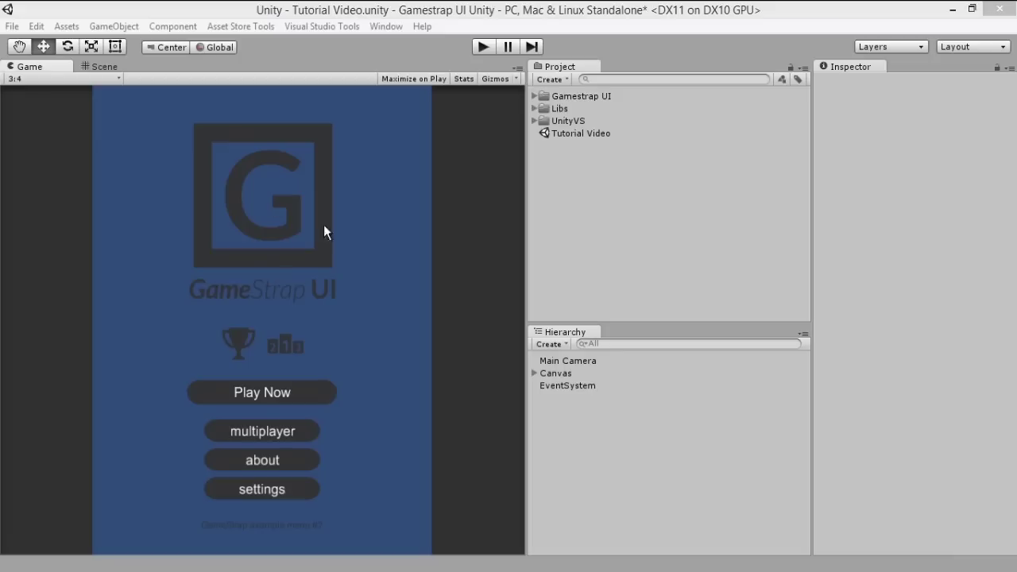
- Switch to the Scene view and expand Canvas to list its IconButton, Image, Button and Text children
{"action": "left_click", "coordinate": [103, 66]}
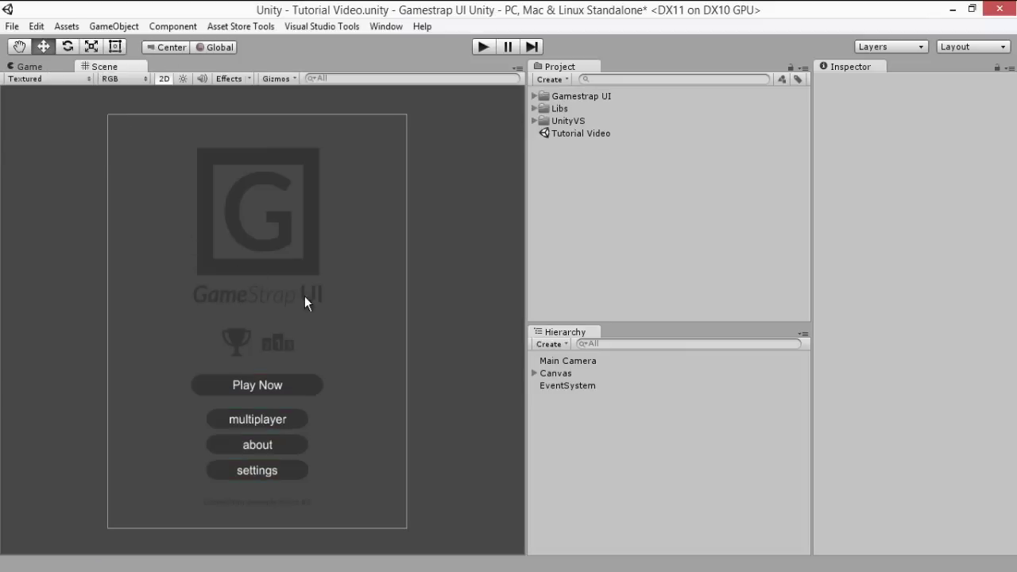
{"action": "left_click", "coordinate": [535, 373]}
- Create a Panel under Canvas, anchor it top-left and resize it to a 123 × 32 bar
{"action": "right_click", "coordinate": [556, 373]}
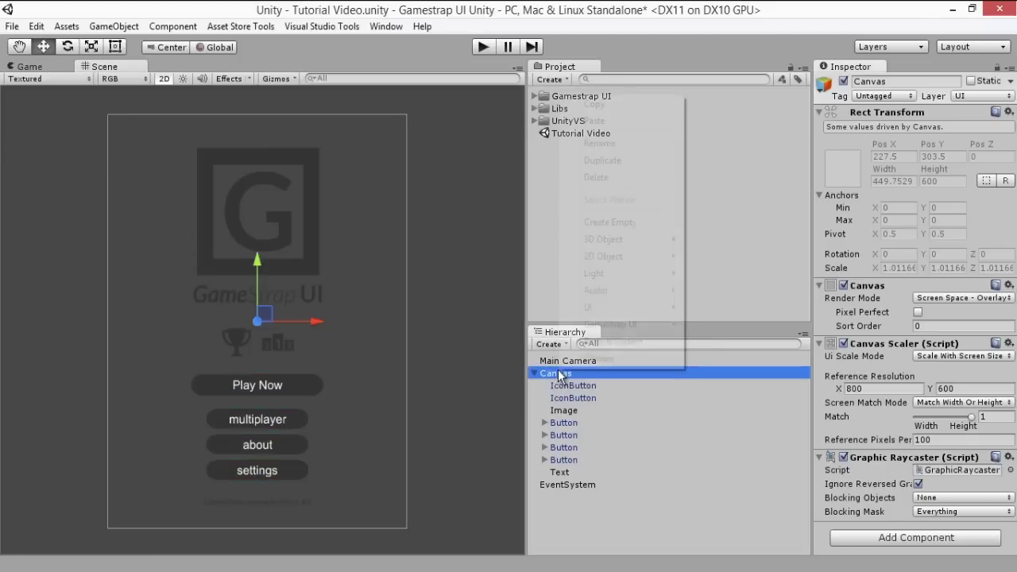
{"action": "mouse_move", "coordinate": [647, 309]}
{"action": "left_click", "coordinate": [701, 310]}
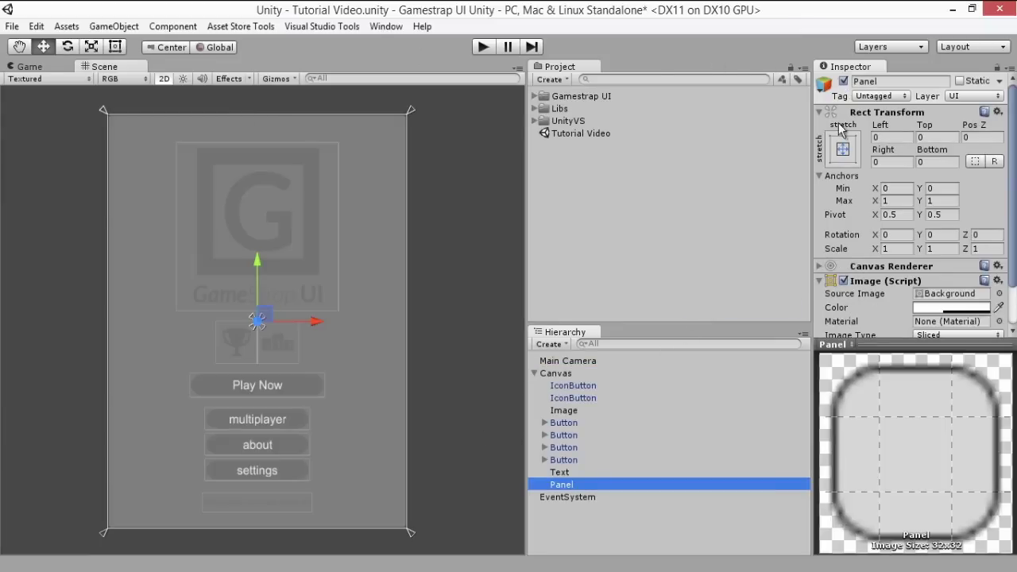
{"action": "left_click", "coordinate": [842, 148]}
{"action": "left_click", "coordinate": [884, 272]}
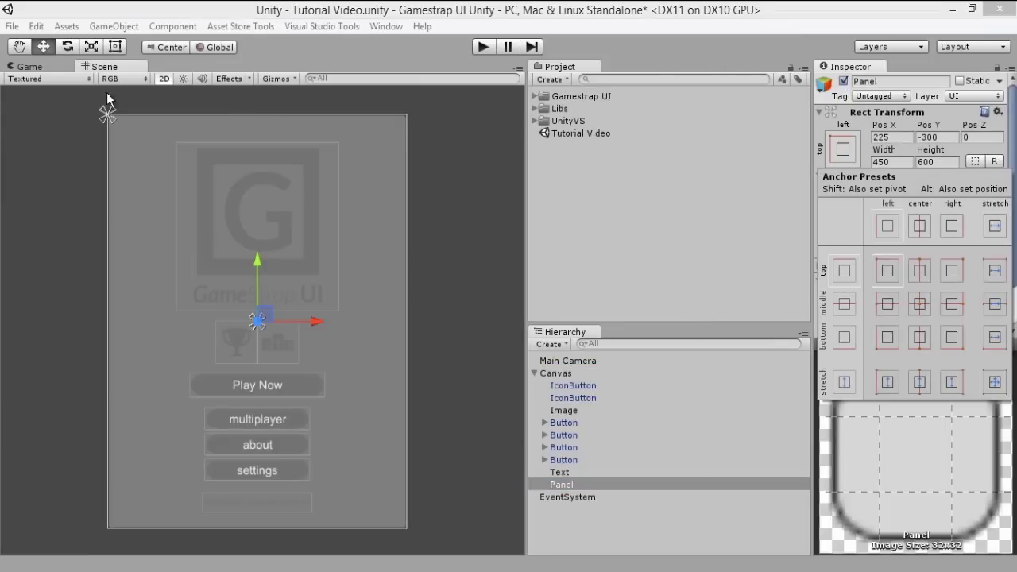
{"action": "left_click", "coordinate": [116, 47]}
{"action": "left_click_drag", "start_coordinate": [407, 528], "coordinate": [189, 137]}
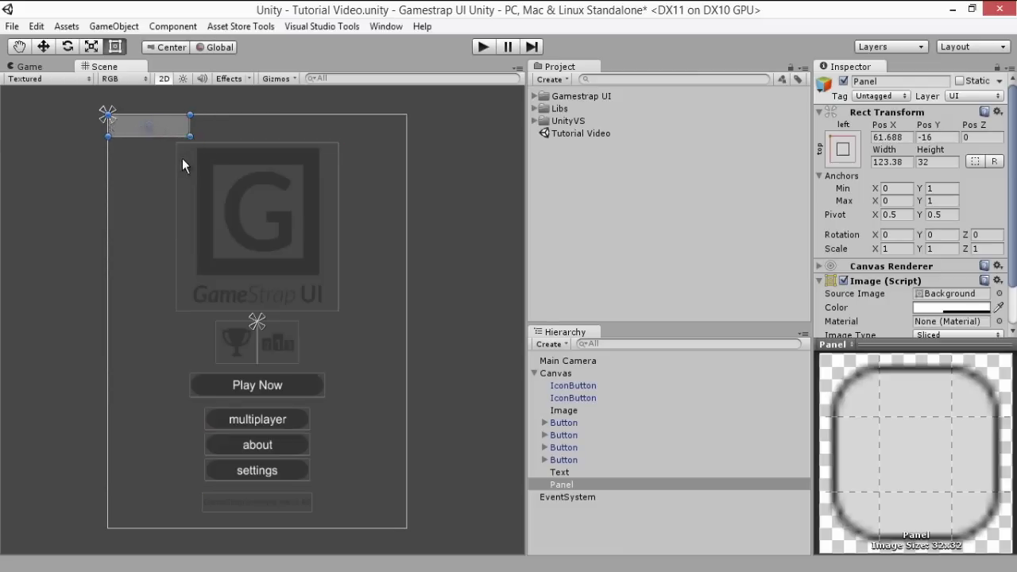
- Remove the Panel's Image component and add a Horizontal Layout Group
{"action": "scroll", "coordinate": [246, 354], "scroll_direction": "up", "scroll_amount": 3}
{"action": "scroll", "coordinate": [914, 238], "scroll_direction": "down", "scroll_amount": 1}
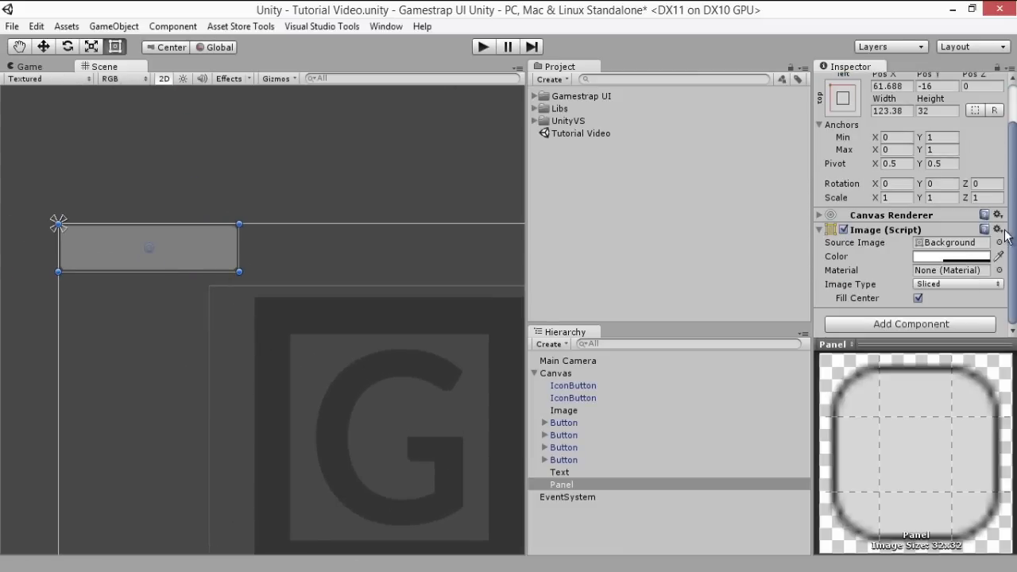
{"action": "left_click", "coordinate": [998, 230]}
{"action": "left_click", "coordinate": [931, 271]}
{"action": "left_click", "coordinate": [883, 283]}
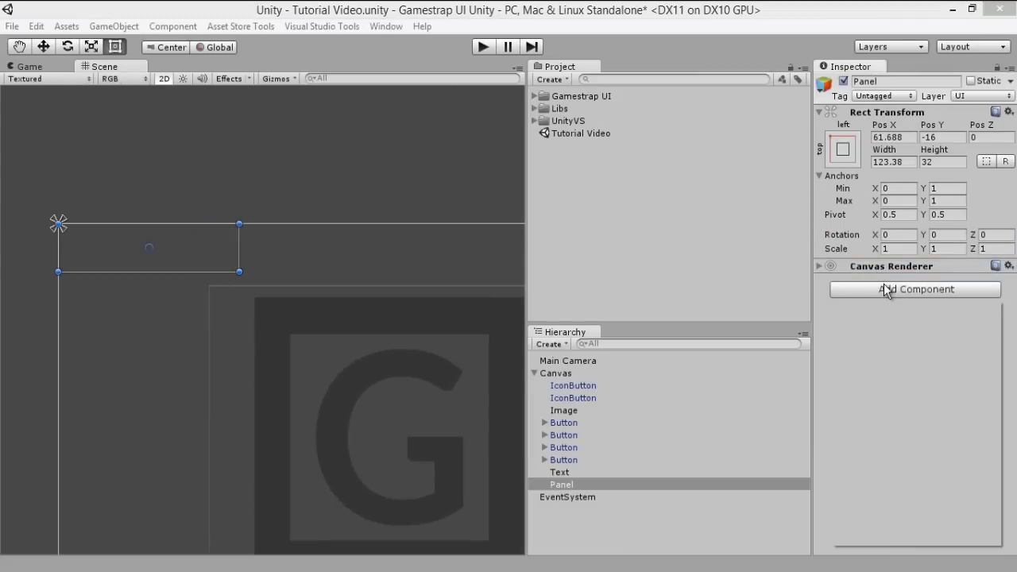
{"action": "left_click", "coordinate": [848, 458]}
{"action": "left_click", "coordinate": [866, 457]}
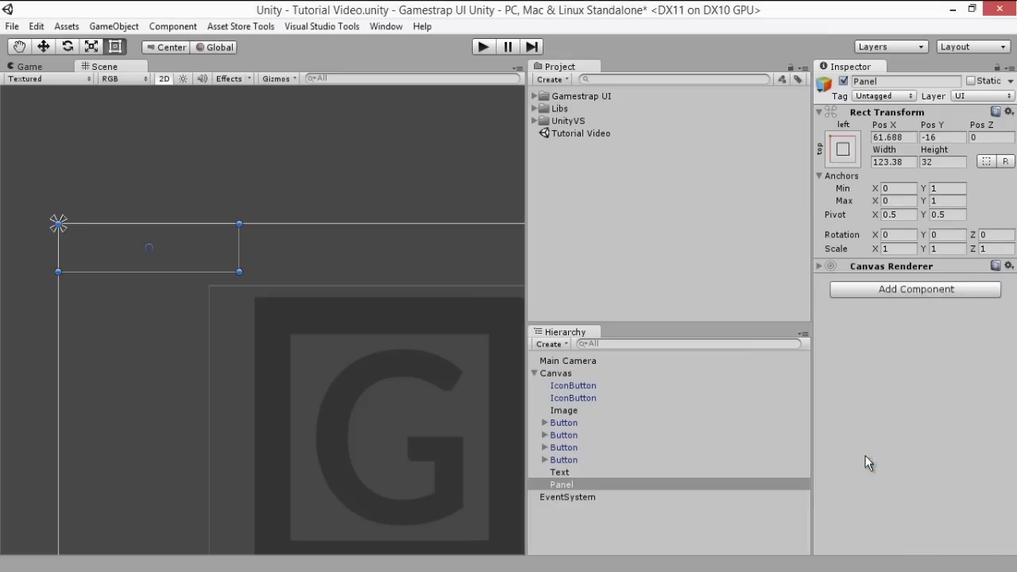
- Add an Image under the Panel and duplicate it with Ctrl+D until five Images fill it
{"action": "right_click", "coordinate": [565, 484]}
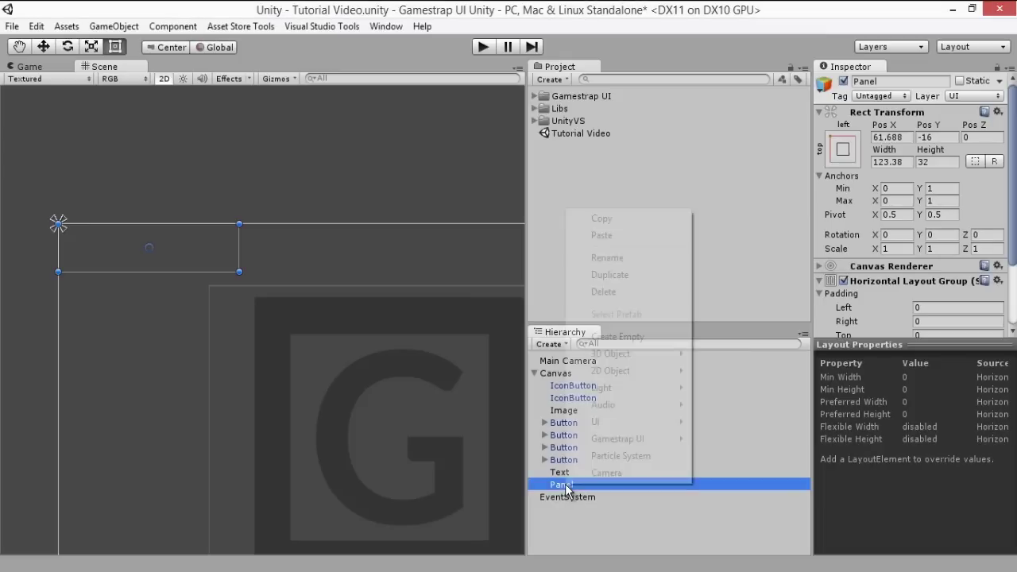
{"action": "mouse_move", "coordinate": [685, 424]}
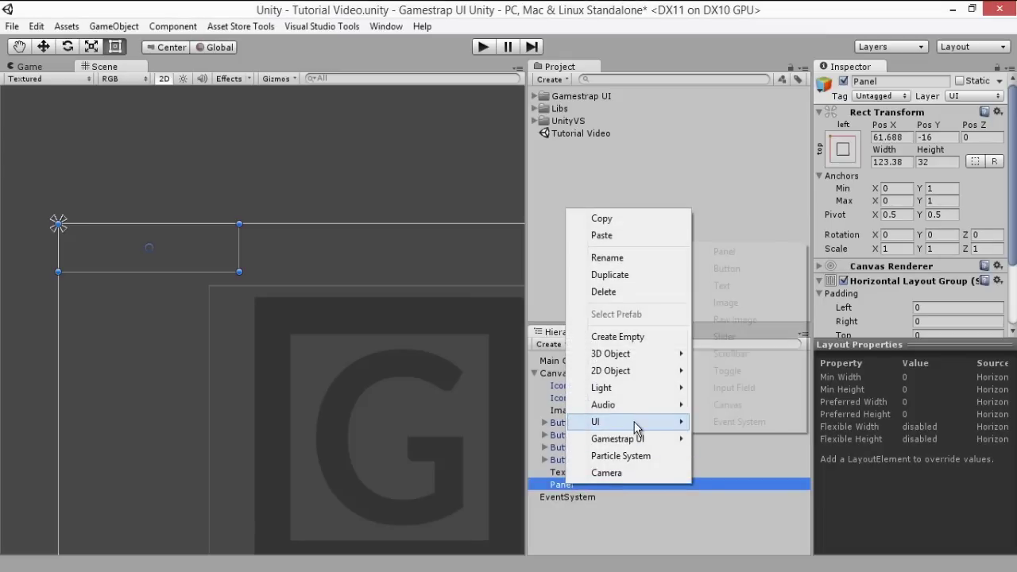
{"action": "left_click", "coordinate": [732, 305]}
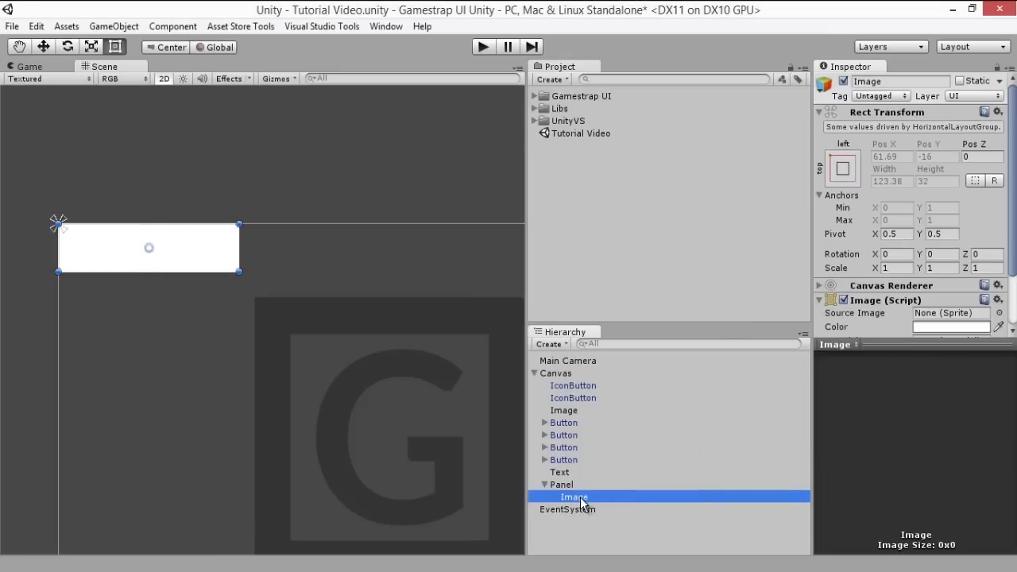
{"action": "key", "text": "ctrl+d"}
{"action": "key", "text": "ctrl+d"}
{"action": "key", "text": "ctrl+d"}
{"action": "key", "text": "ctrl+d"}
- Pan the scene to reveal the GameStrap UI logo and reselect the Panel
{"action": "scroll", "coordinate": [616, 502], "scroll_direction": "down", "scroll_amount": 1}
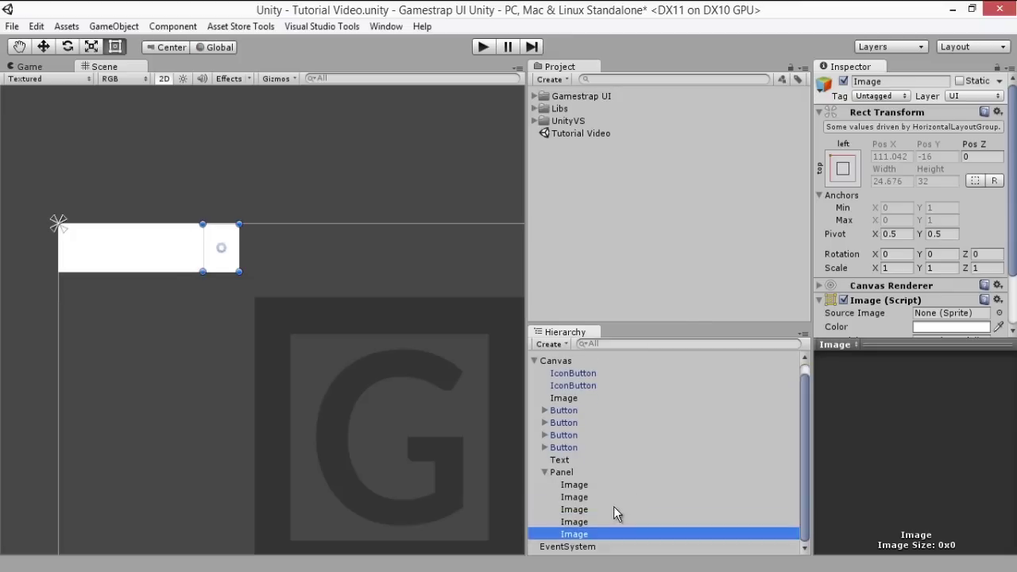
{"action": "middle_click_drag", "start_coordinate": [353, 404], "coordinate": [347, 325]}
{"action": "left_click", "coordinate": [556, 471]}
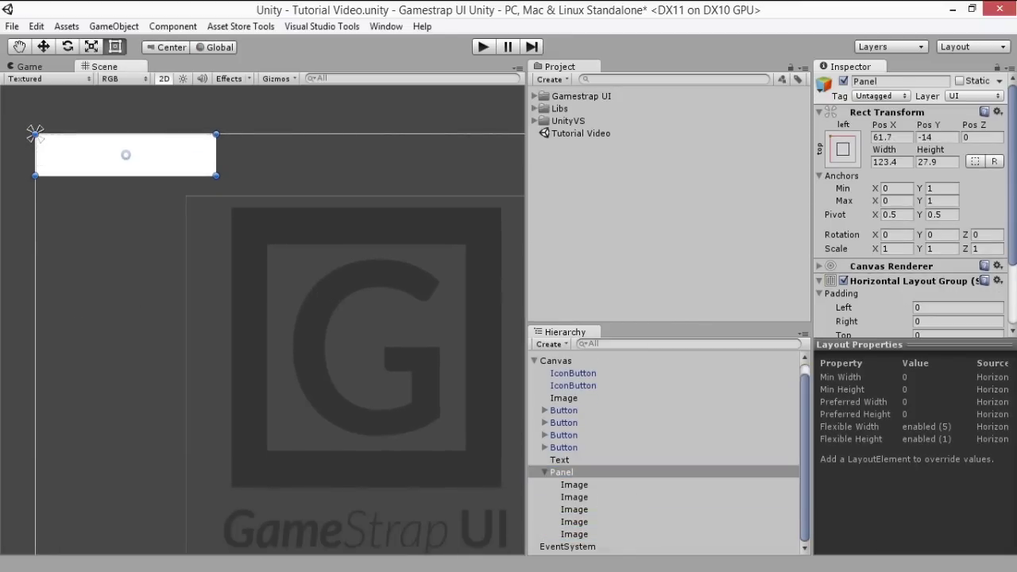
{"action": "scroll", "coordinate": [372, 264], "scroll_direction": "down", "scroll_amount": 2}
{"action": "middle_click_drag", "start_coordinate": [386, 258], "coordinate": [381, 223]}
{"action": "left_click", "coordinate": [385, 26]}
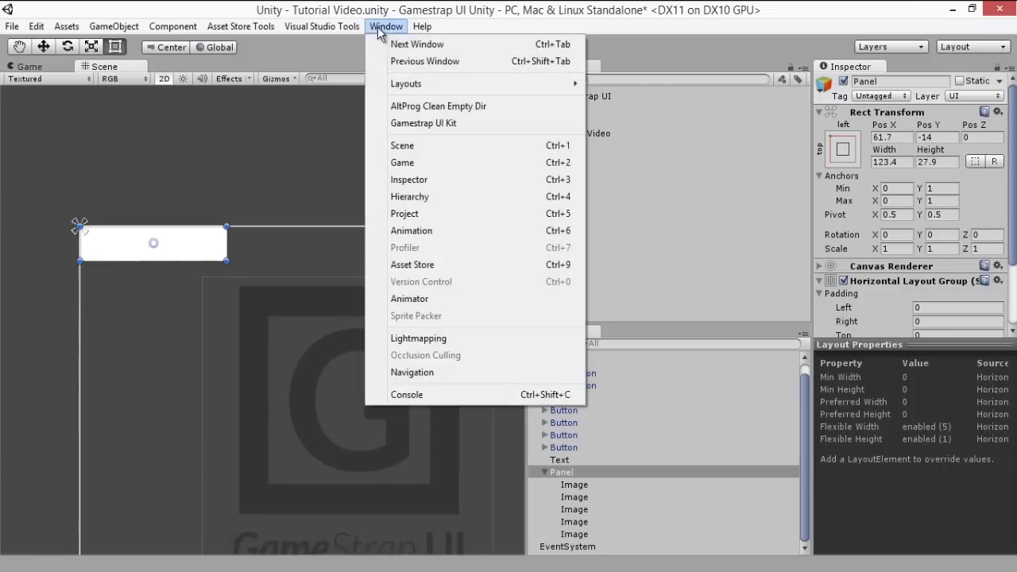
- Open the Gamestrap UI Kit and apply the suggested dark grey to the second Image
{"action": "left_click", "coordinate": [425, 130]}
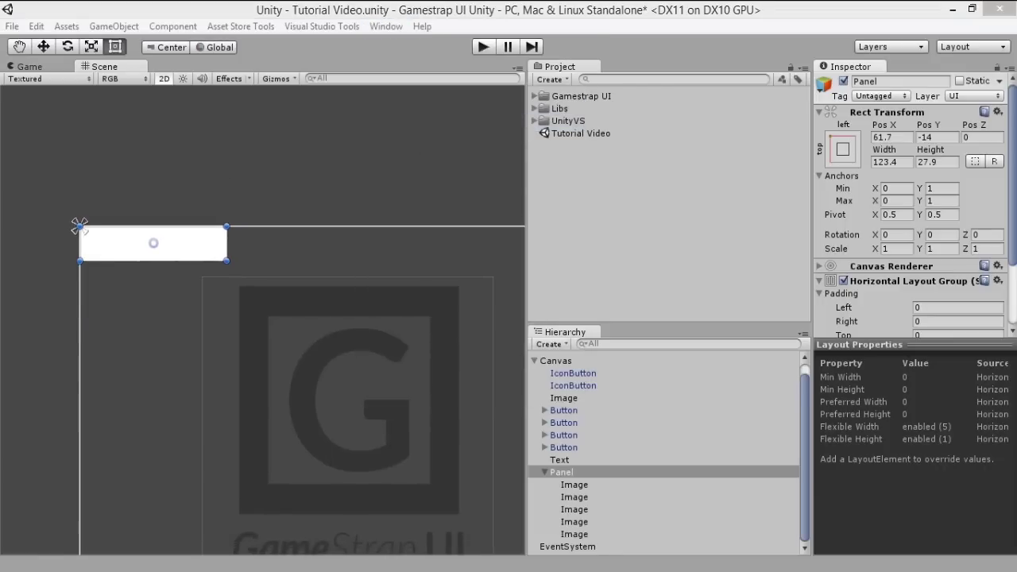
{"action": "left_click_drag", "start_coordinate": [183, 16], "coordinate": [679, 73]}
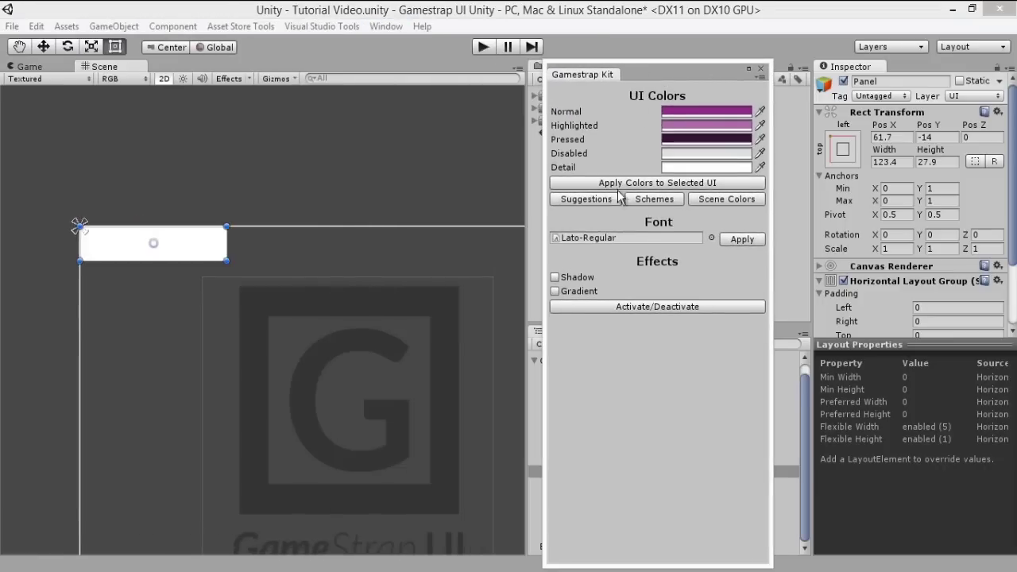
{"action": "left_click", "coordinate": [593, 201]}
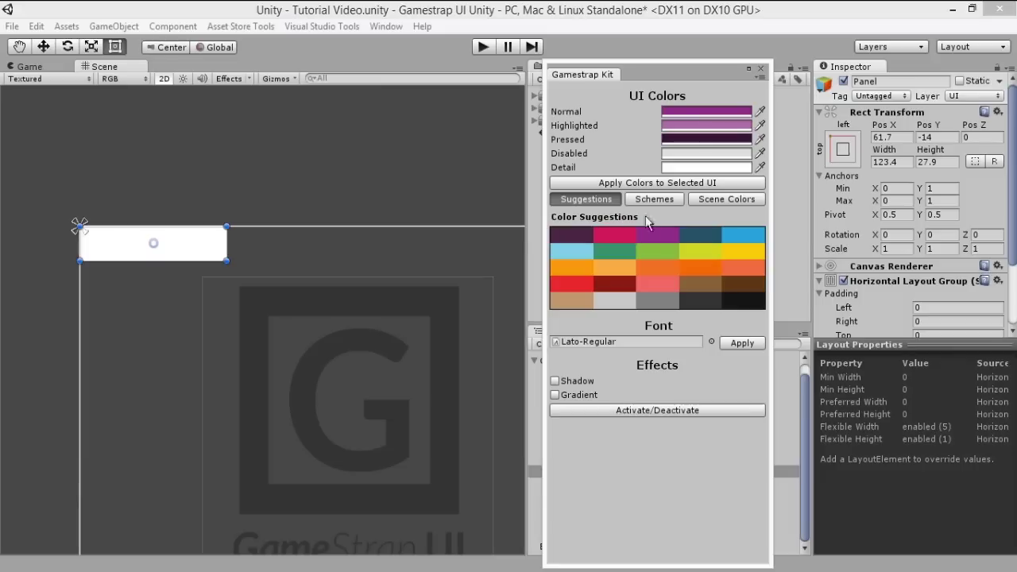
{"action": "left_click", "coordinate": [699, 300]}
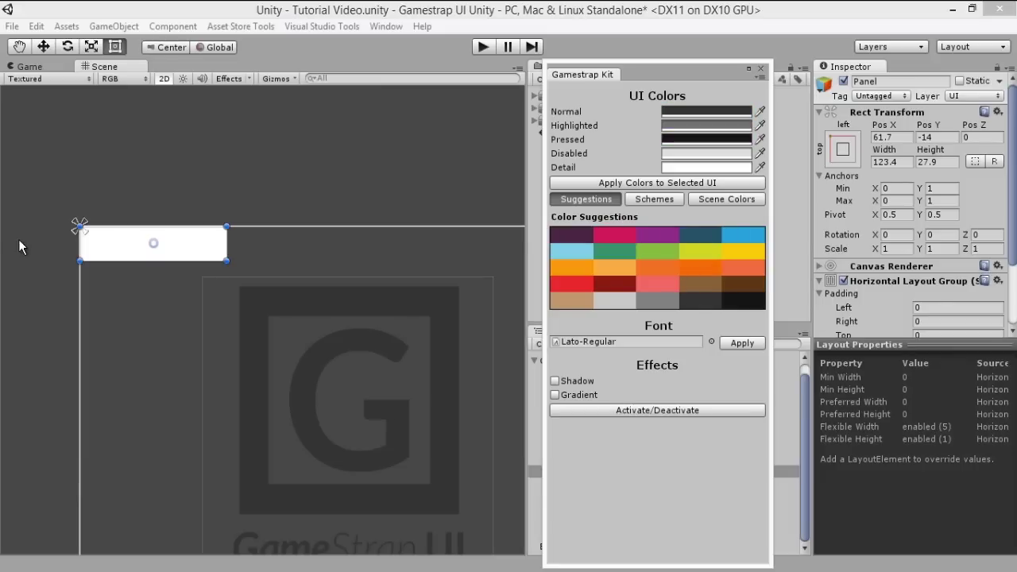
{"action": "scroll", "coordinate": [127, 270], "scroll_direction": "up", "scroll_amount": 4}
{"action": "left_click", "coordinate": [118, 239]}
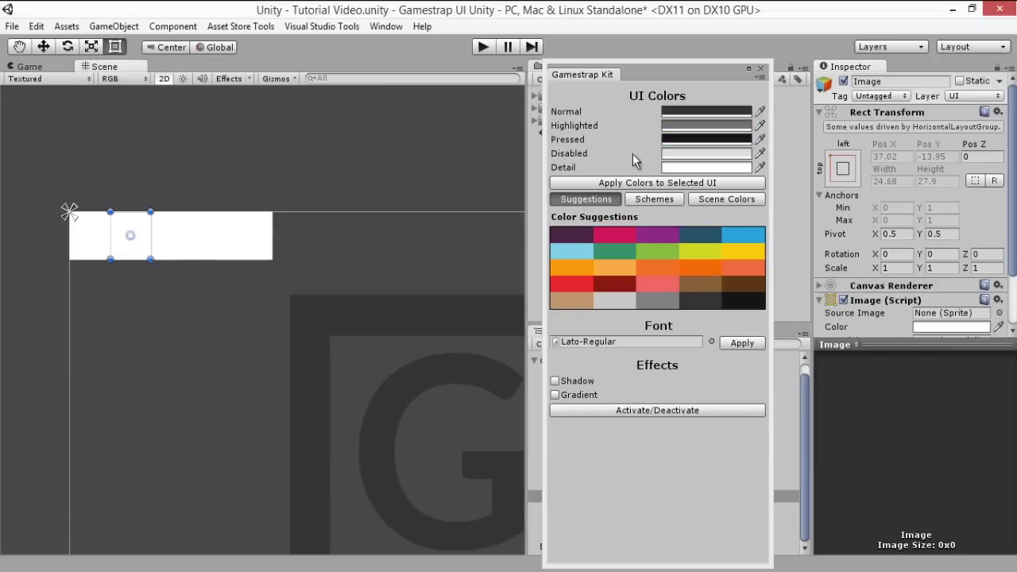
{"action": "left_click", "coordinate": [641, 183]}
- Apply the suggested blue to the third Image and hide the suggestions
{"action": "left_click", "coordinate": [742, 236]}
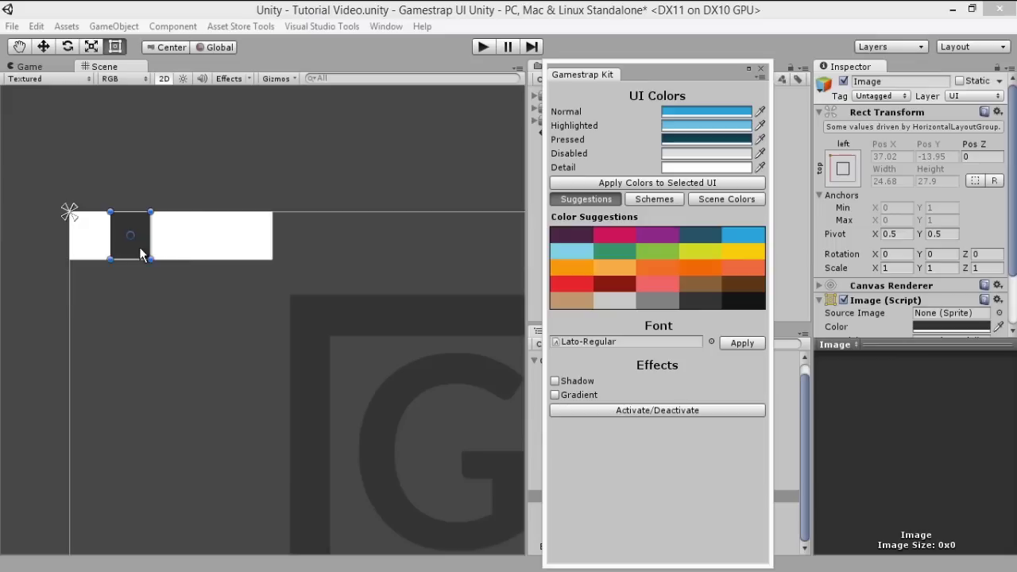
{"action": "left_click", "coordinate": [182, 244]}
{"action": "left_click", "coordinate": [683, 183]}
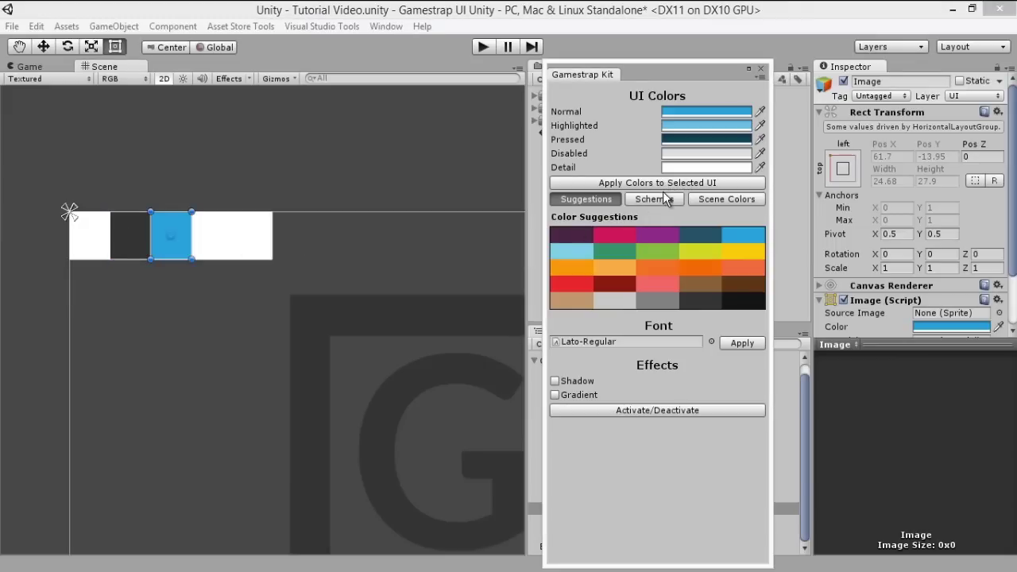
{"action": "left_click", "coordinate": [570, 199]}
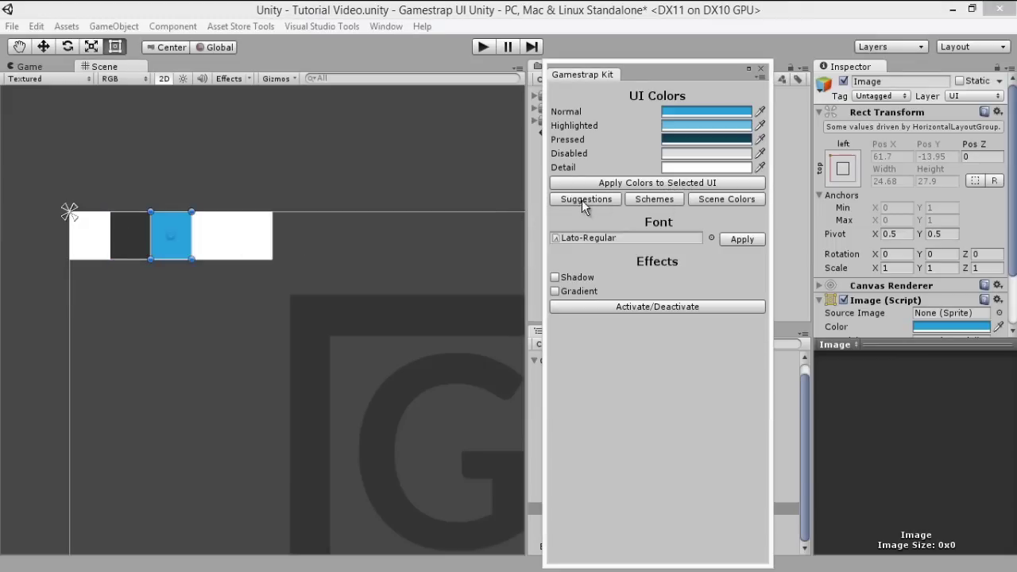
- Apply the purple swatch from the Analogous scheme to the fourth square
{"action": "left_click", "coordinate": [649, 200]}
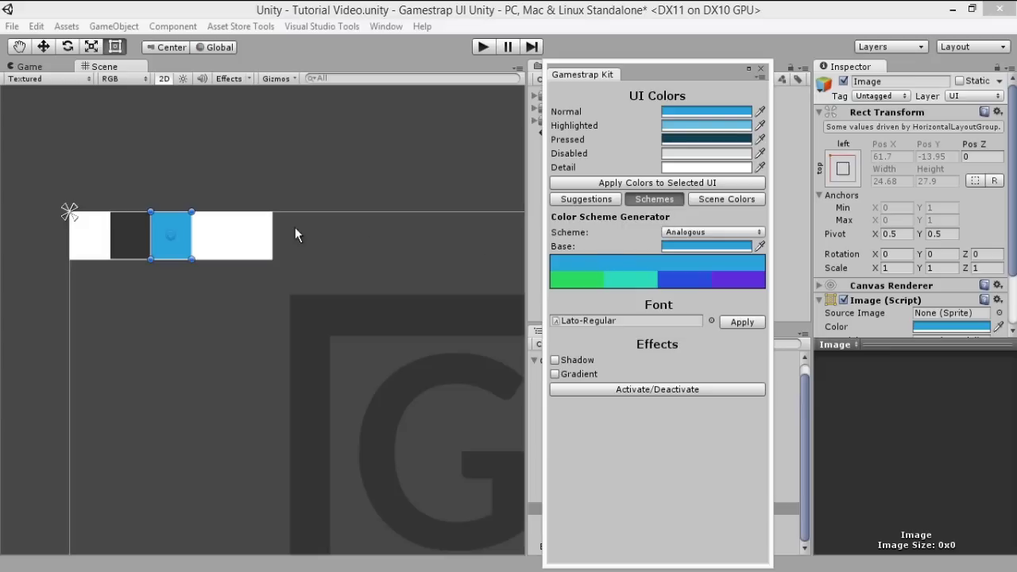
{"action": "left_click", "coordinate": [690, 232]}
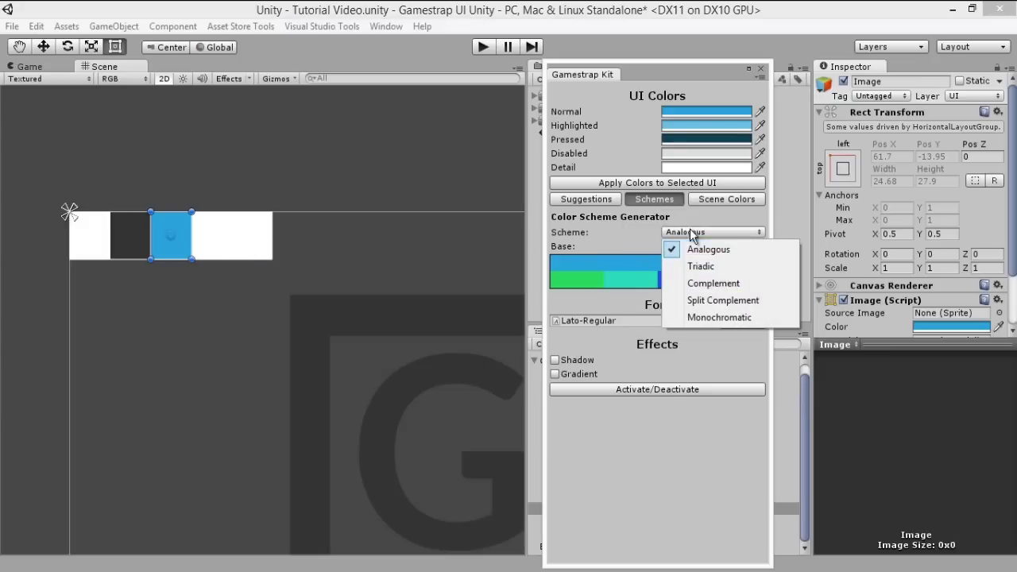
{"action": "left_click", "coordinate": [607, 231]}
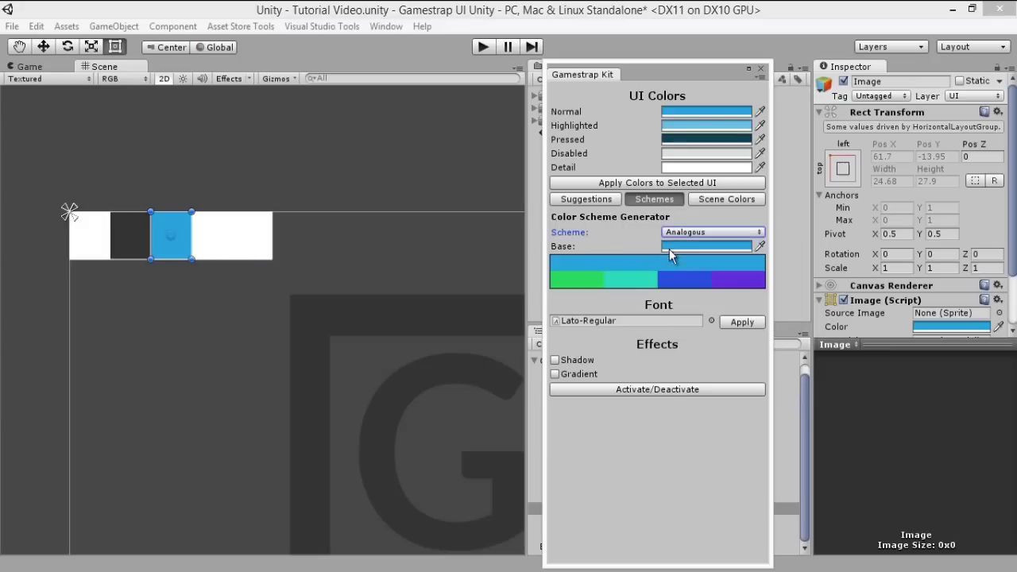
{"action": "left_click", "coordinate": [727, 279]}
{"action": "left_click", "coordinate": [210, 248]}
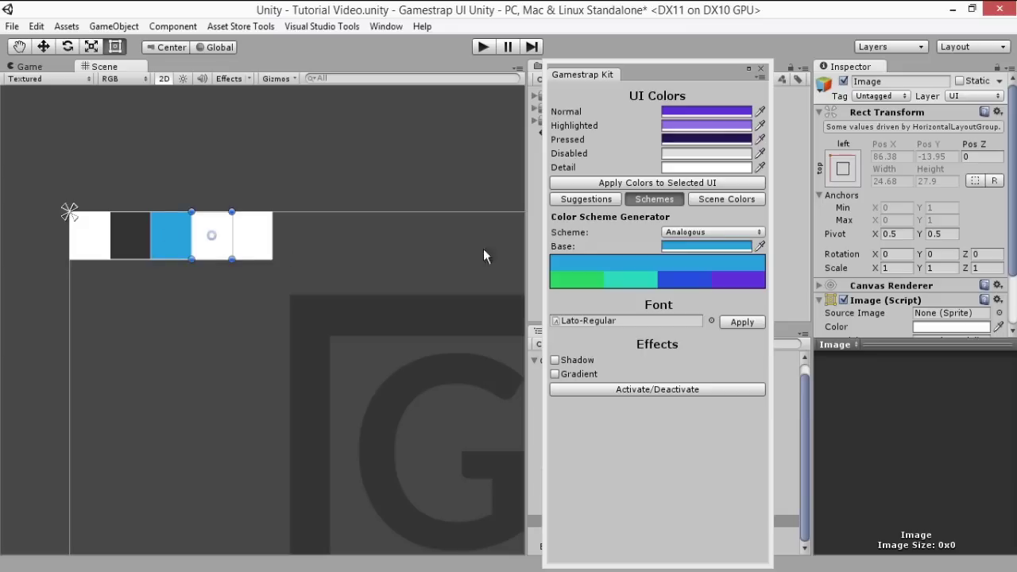
{"action": "left_click", "coordinate": [654, 185]}
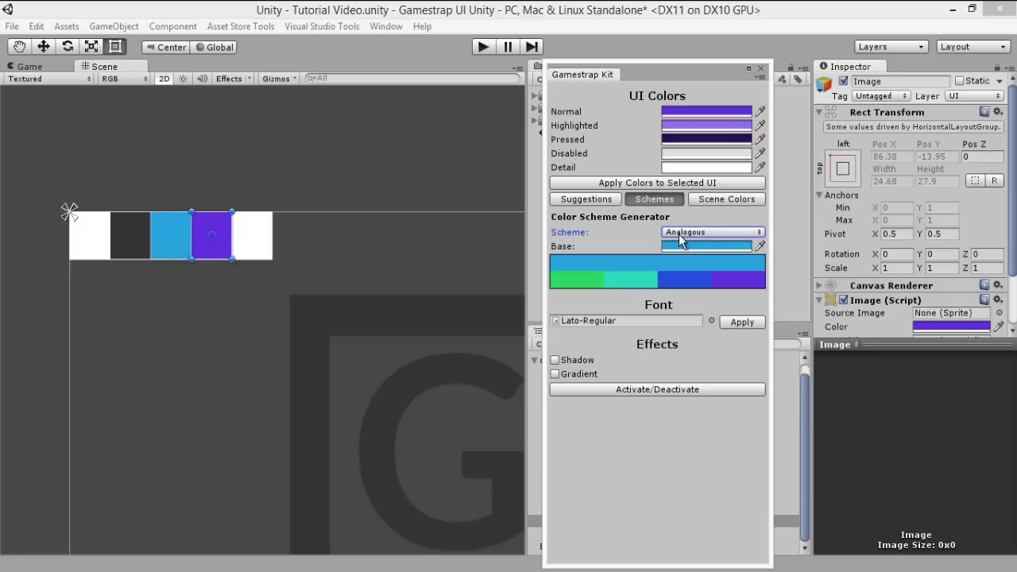
- Try several schemes, settle on Split Complement, pick its yellow and select the fifth square
{"action": "left_click", "coordinate": [679, 234]}
{"action": "left_click", "coordinate": [719, 268]}
{"action": "left_click", "coordinate": [699, 231]}
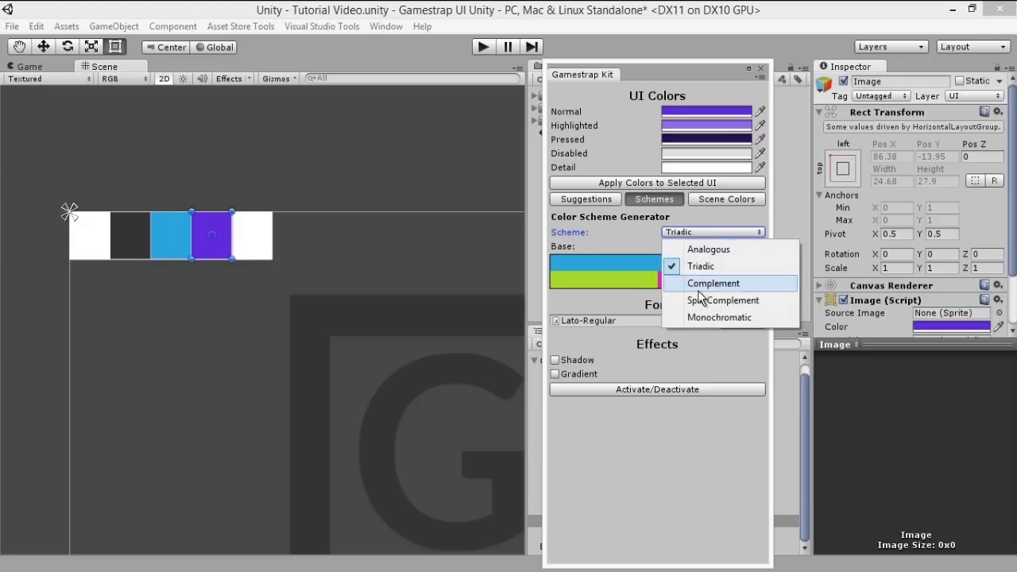
{"action": "left_click", "coordinate": [699, 285]}
{"action": "left_click", "coordinate": [695, 233]}
{"action": "left_click", "coordinate": [715, 300]}
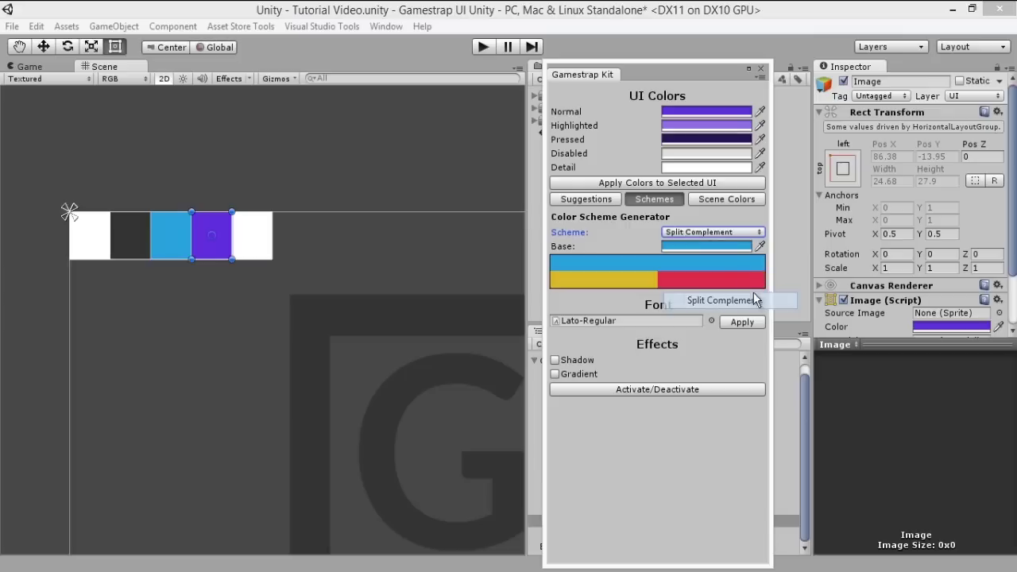
{"action": "left_click", "coordinate": [720, 232]}
{"action": "left_click", "coordinate": [715, 317]}
{"action": "left_click", "coordinate": [703, 231]}
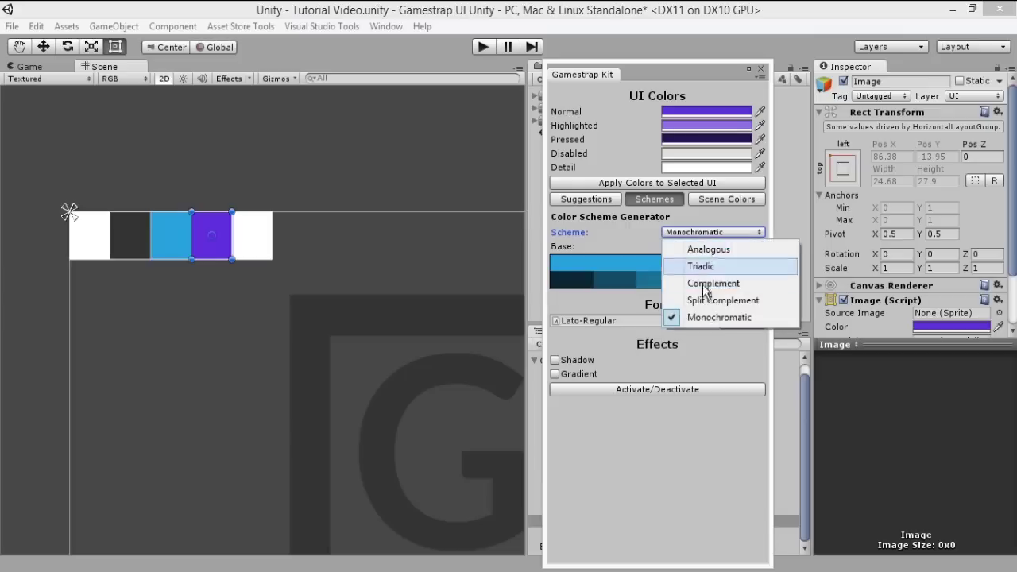
{"action": "left_click", "coordinate": [702, 300]}
{"action": "left_click", "coordinate": [606, 280]}
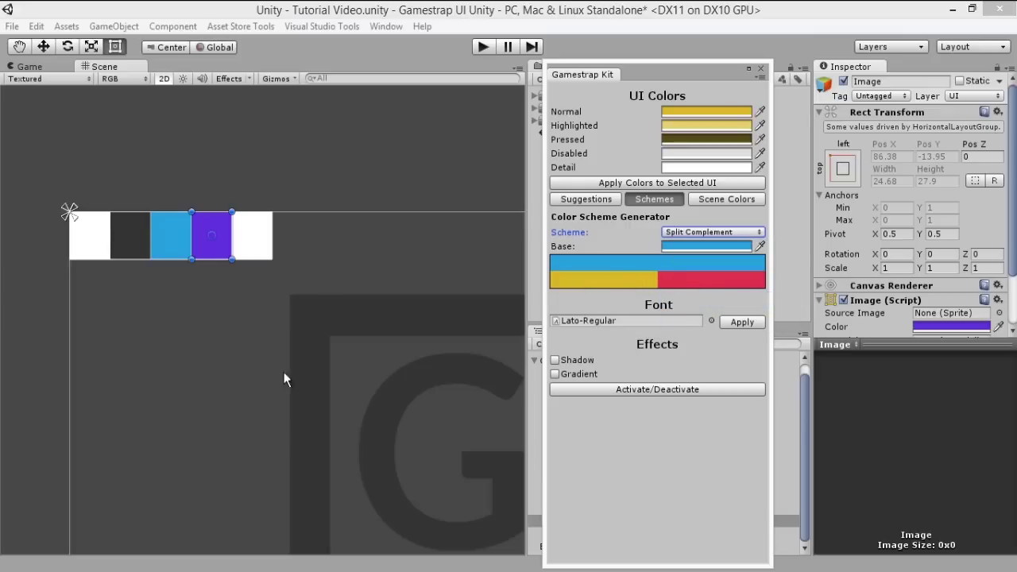
{"action": "scroll", "coordinate": [284, 372], "scroll_direction": "down", "scroll_amount": 5}
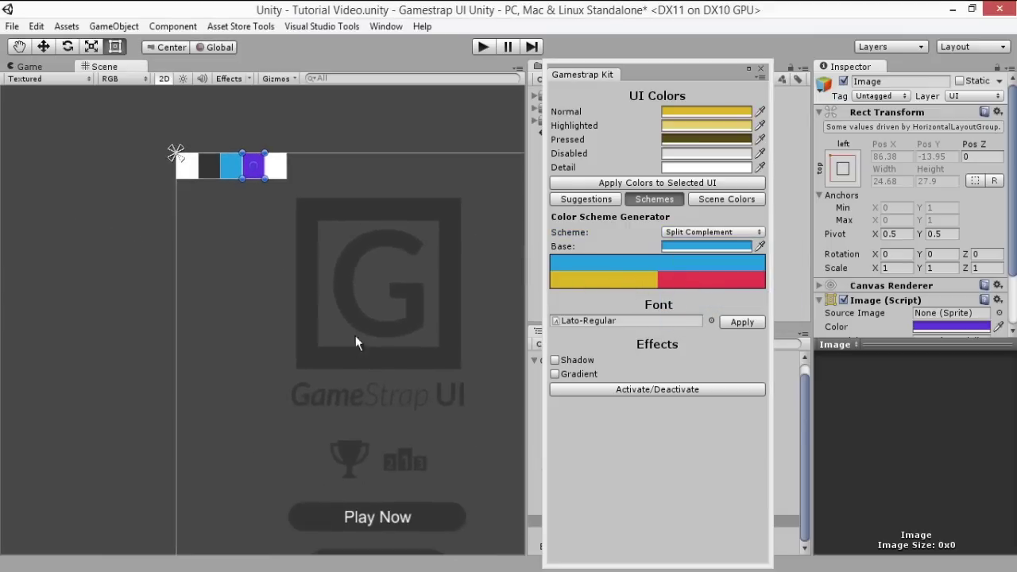
{"action": "left_click", "coordinate": [275, 165]}
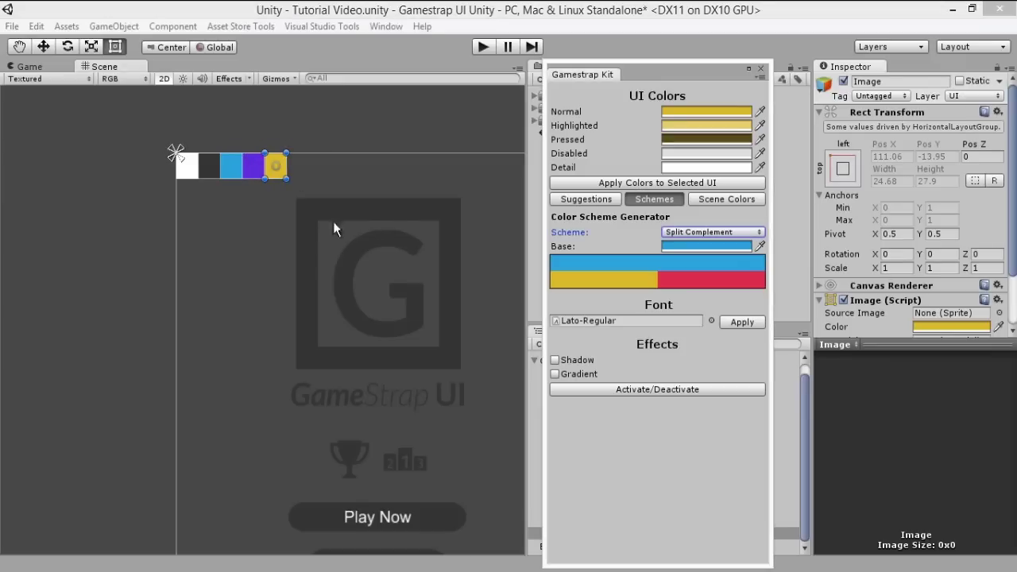
{"action": "scroll", "coordinate": [359, 224], "scroll_direction": "up", "scroll_amount": 5}
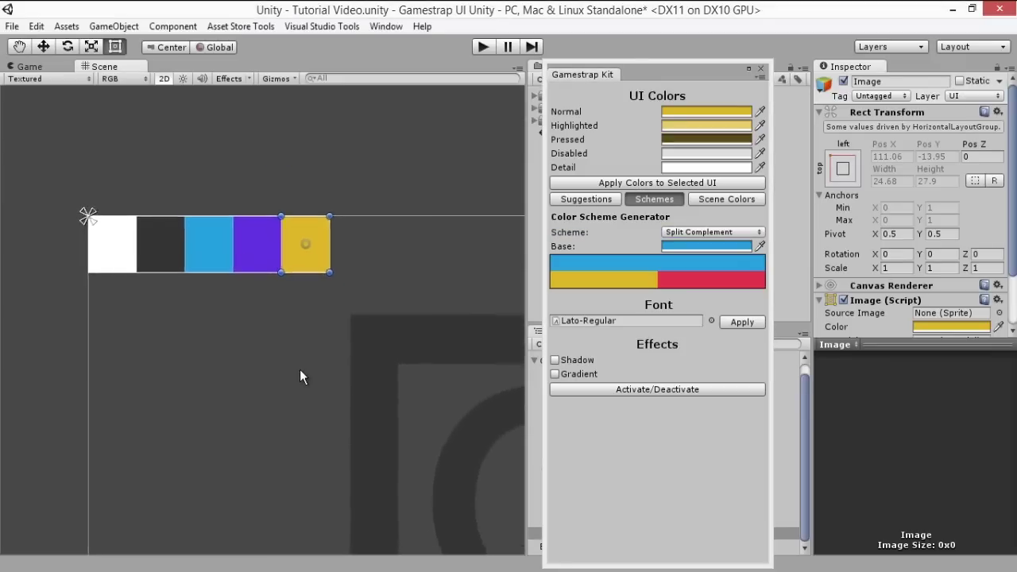
- Lower the V value of the blue and purple squares' colours to darken them
{"action": "scroll", "coordinate": [299, 371], "scroll_direction": "up", "scroll_amount": 1}
{"action": "left_click_drag", "start_coordinate": [714, 77], "coordinate": [869, 78]}
{"action": "left_click_drag", "start_coordinate": [775, 67], "coordinate": [600, 64]}
{"action": "left_click", "coordinate": [204, 224]}
{"action": "scroll", "coordinate": [898, 262], "scroll_direction": "down", "scroll_amount": 2}
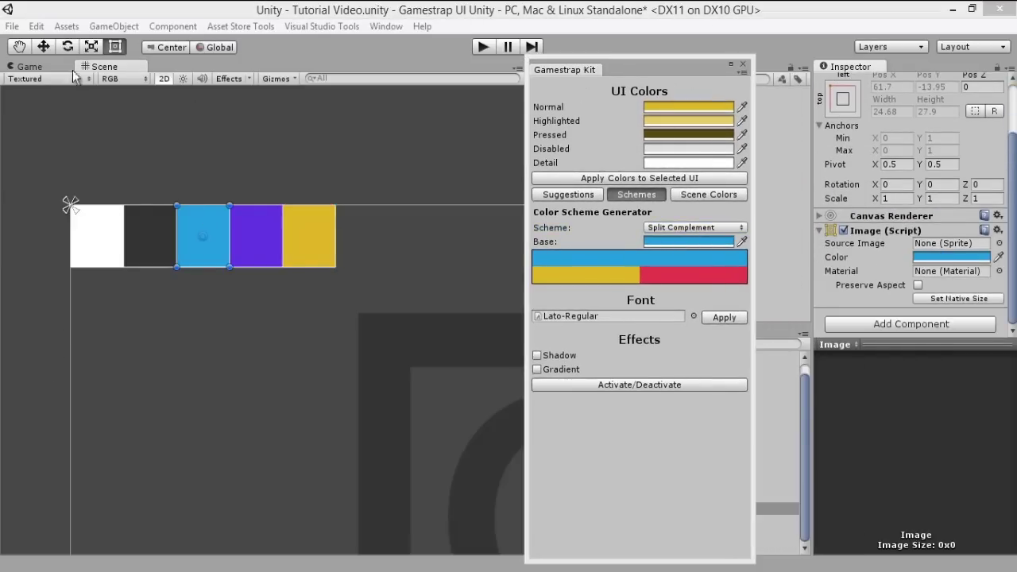
{"action": "left_click", "coordinate": [951, 256]}
{"action": "mouse_move", "coordinate": [497, 337]}
{"action": "left_mouse_down"}
{"action": "mouse_move", "coordinate": [481, 344]}
{"action": "mouse_move", "coordinate": [483, 329]}
{"action": "mouse_move", "coordinate": [480, 338]}
{"action": "left_mouse_up"}
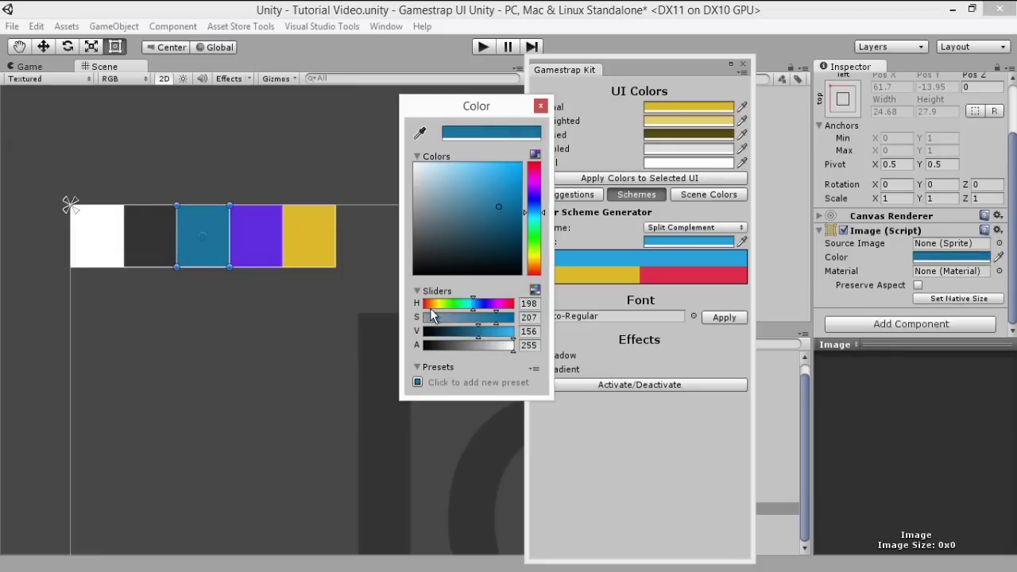
{"action": "left_click", "coordinate": [252, 234]}
{"action": "left_click", "coordinate": [932, 263]}
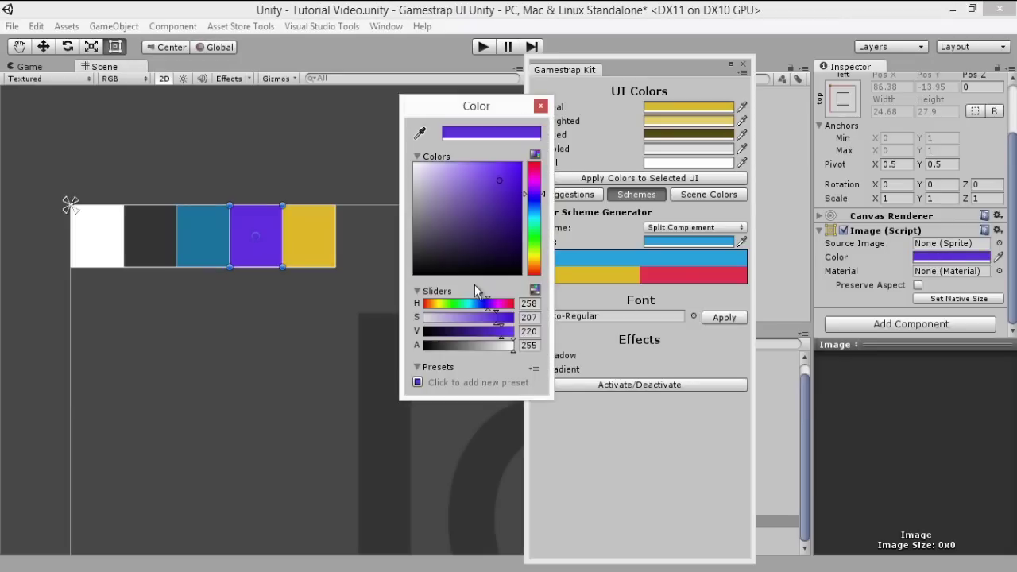
{"action": "left_click_drag", "start_coordinate": [521, 331], "coordinate": [484, 325]}
- Lower the yellow square's saturation to make it paler, then select the menu canvas
{"action": "left_click", "coordinate": [307, 233]}
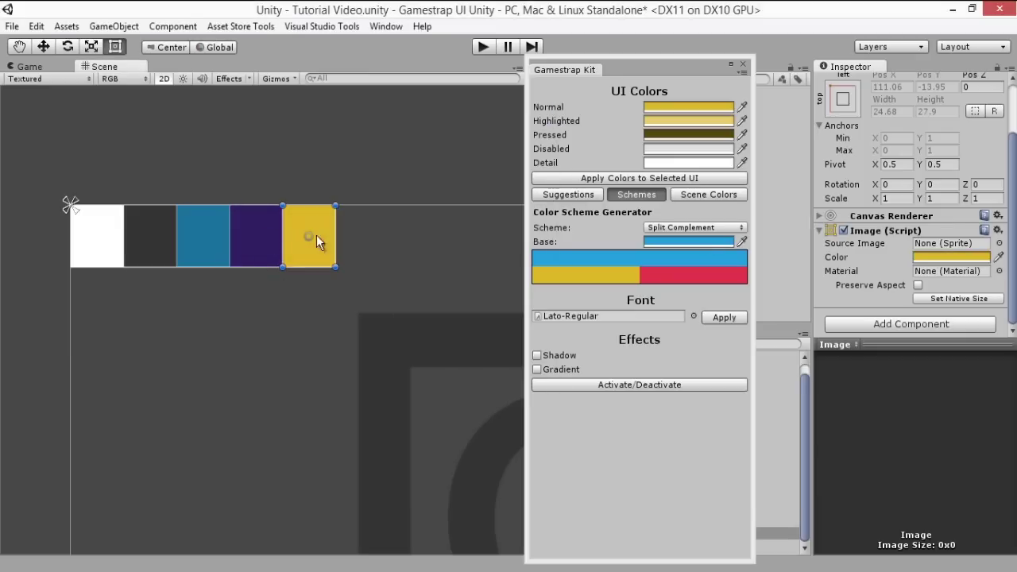
{"action": "left_click", "coordinate": [942, 257]}
{"action": "left_click_drag", "start_coordinate": [493, 318], "coordinate": [466, 330]}
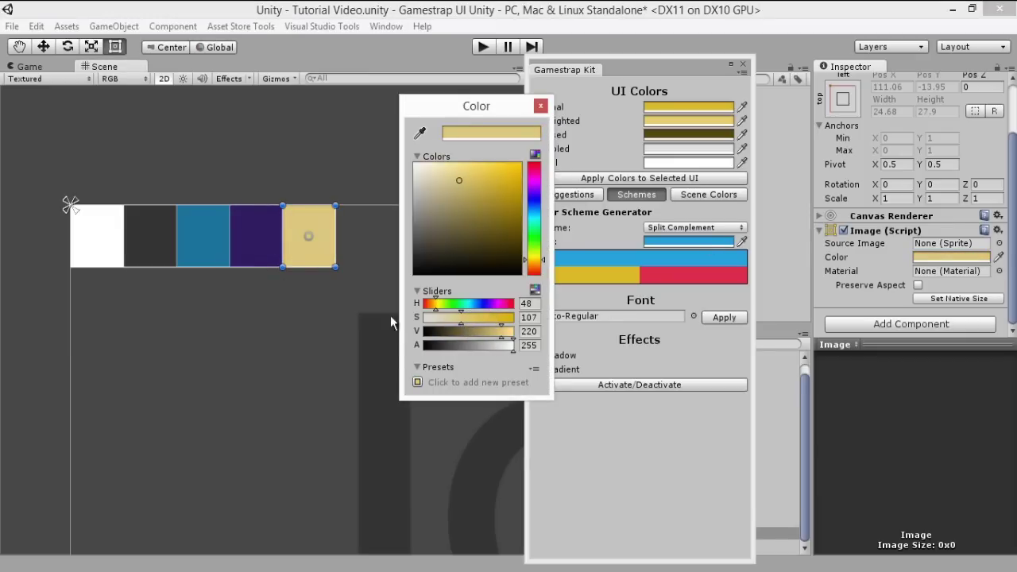
{"action": "left_click", "coordinate": [397, 289]}
{"action": "scroll", "coordinate": [352, 289], "scroll_direction": "down", "scroll_amount": 5}
{"action": "scroll", "coordinate": [236, 250], "scroll_direction": "down", "scroll_amount": 2}
{"action": "left_click", "coordinate": [189, 250]}
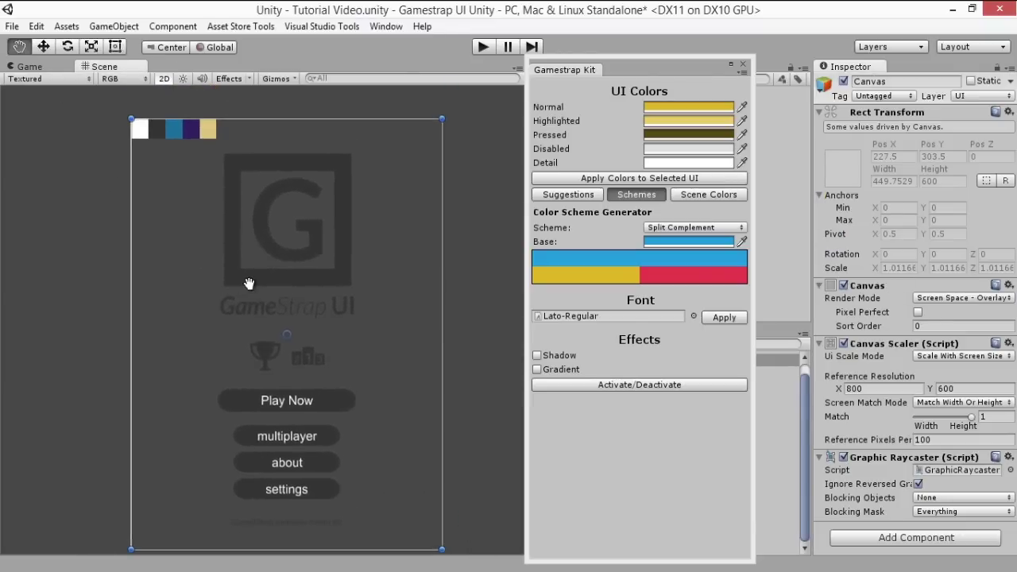
- Preview the Game view, switch Gamestrap Kit from Schemes to Scene Colors, and select Main Camera
{"action": "left_click", "coordinate": [30, 67]}
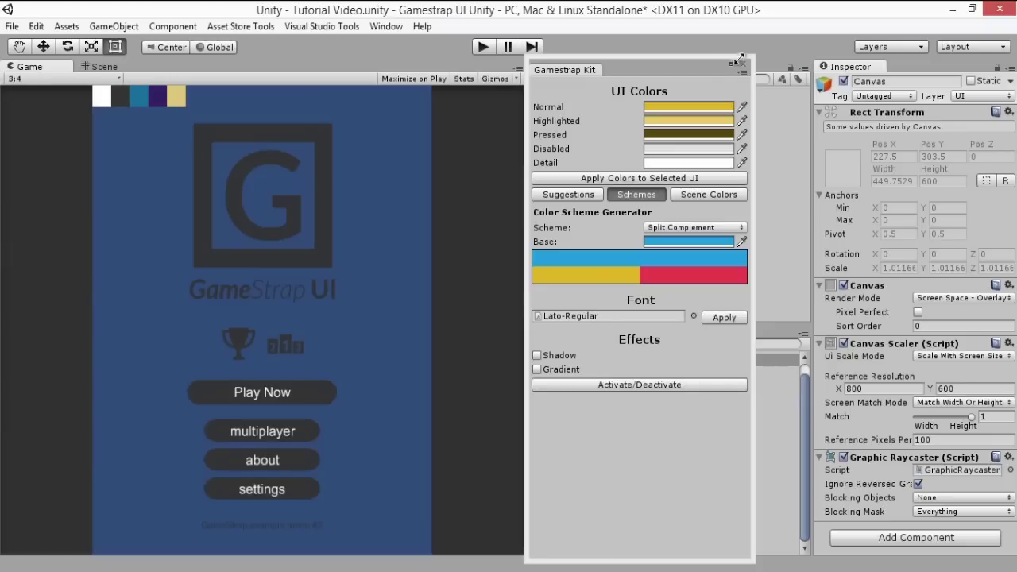
{"action": "left_click", "coordinate": [648, 198]}
{"action": "left_click", "coordinate": [704, 197]}
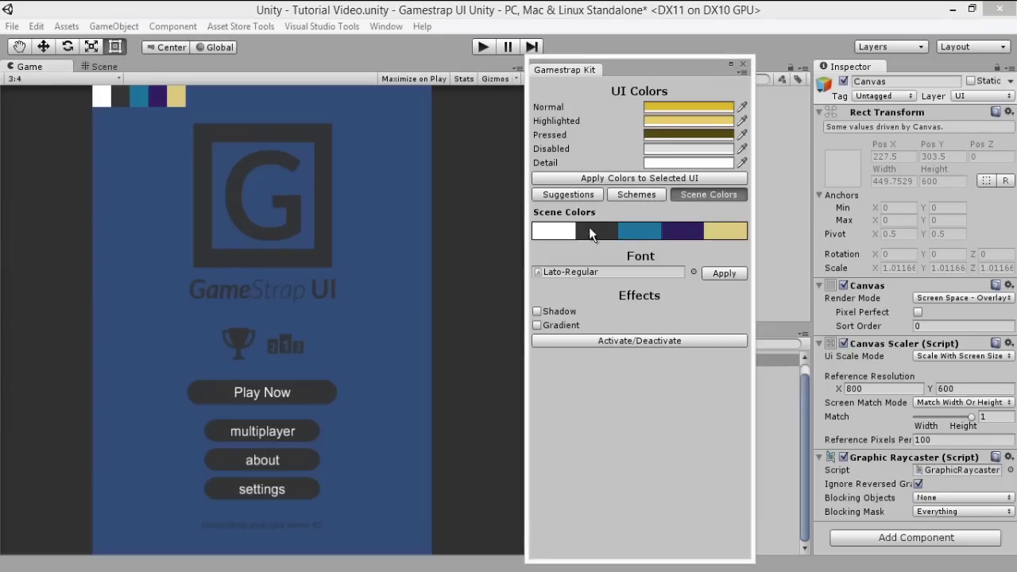
{"action": "left_click_drag", "start_coordinate": [670, 73], "coordinate": [447, 69]}
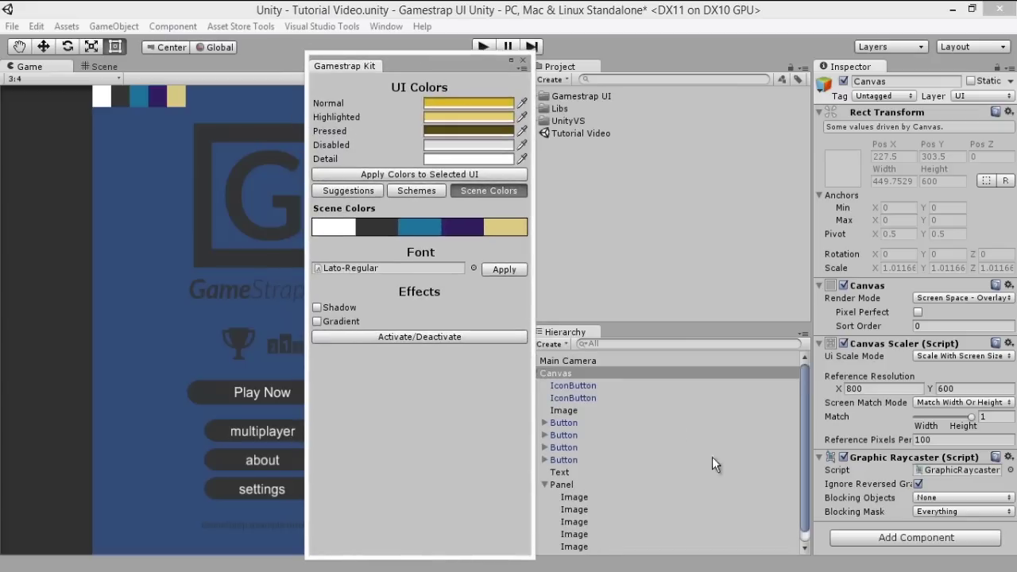
{"action": "left_click", "coordinate": [593, 362]}
{"action": "left_click", "coordinate": [467, 239]}
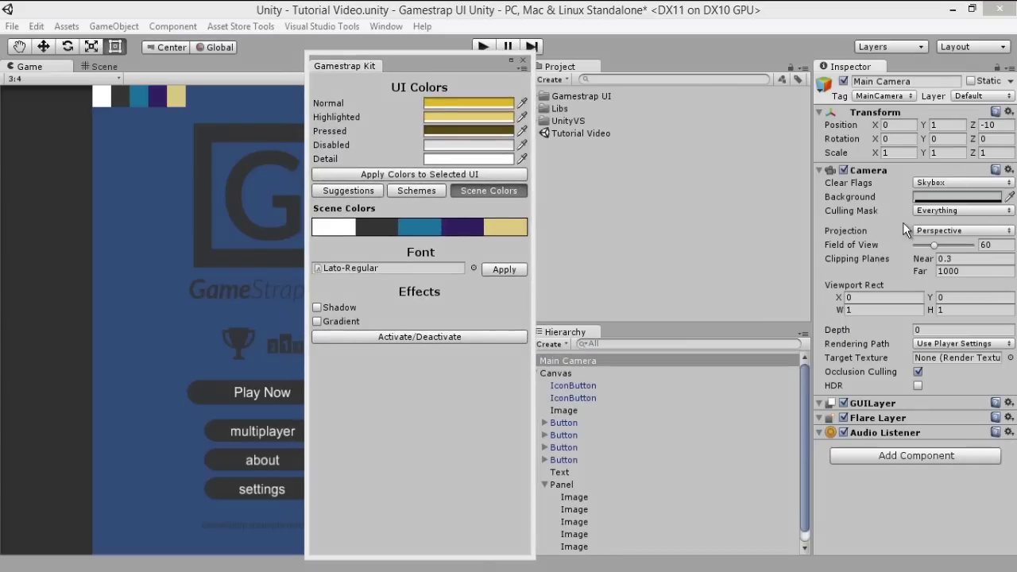
- Set the camera background to dark grey and colour the logo and footer text white
{"action": "left_click", "coordinate": [379, 226]}
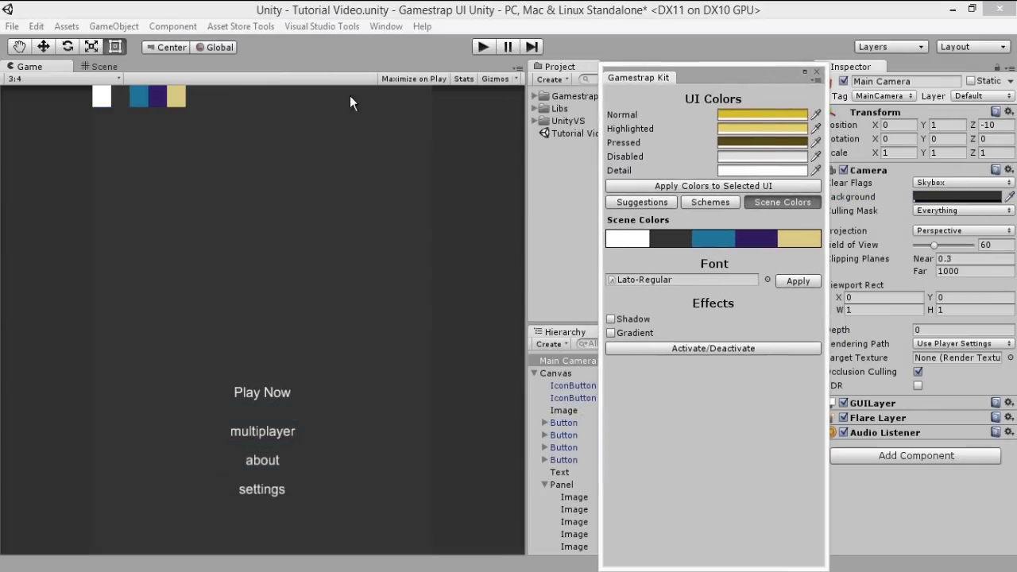
{"action": "left_click", "coordinate": [104, 66]}
{"action": "left_click", "coordinate": [504, 252]}
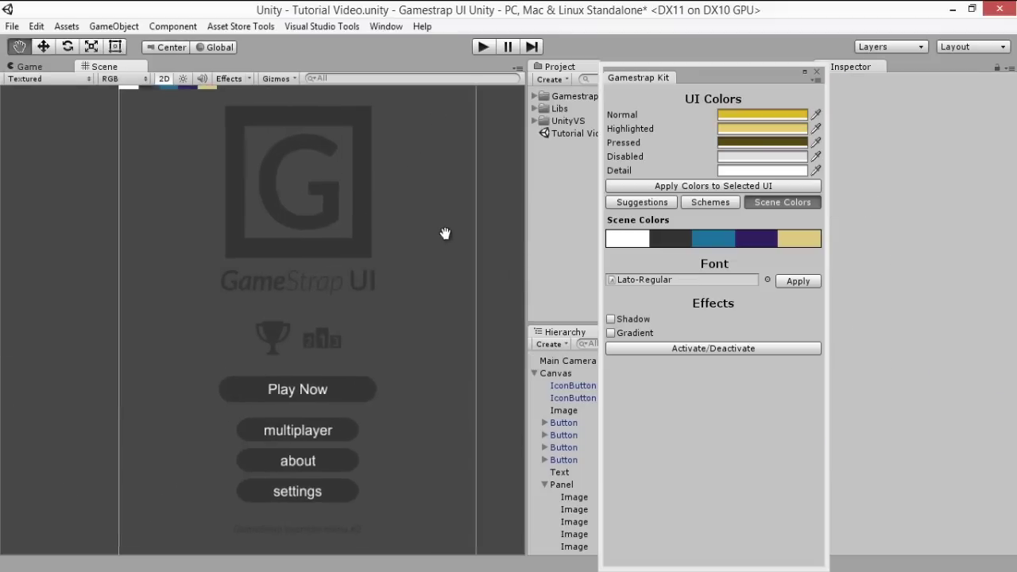
{"action": "left_click", "coordinate": [288, 293]}
{"action": "scroll", "coordinate": [311, 404], "scroll_direction": "down", "scroll_amount": 2}
{"action": "left_click", "coordinate": [311, 404], "text": "shift"}
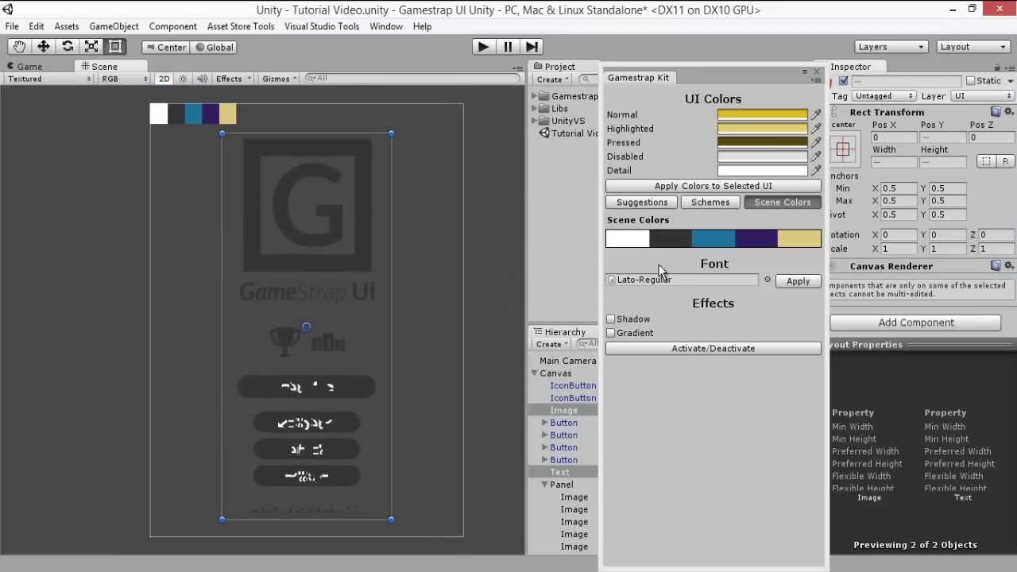
{"action": "left_click", "coordinate": [624, 237]}
{"action": "left_click", "coordinate": [699, 186]}
- Colour the trophy and ranking icon buttons with the palette's yellow
{"action": "scroll", "coordinate": [336, 323], "scroll_direction": "up", "scroll_amount": 1}
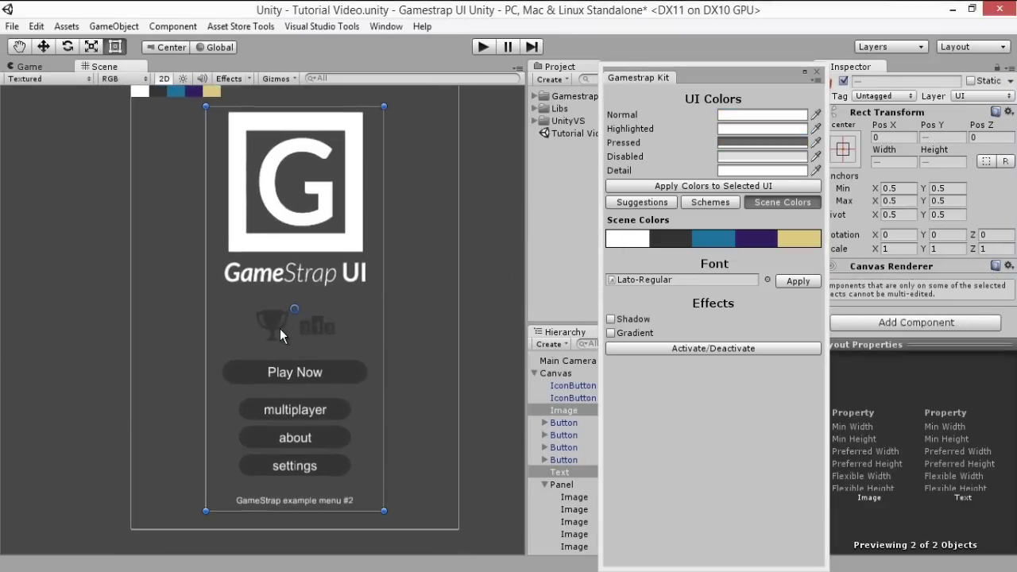
{"action": "left_click", "coordinate": [279, 328]}
{"action": "left_click", "coordinate": [330, 329], "text": "shift"}
{"action": "left_click", "coordinate": [801, 238]}
{"action": "left_click", "coordinate": [734, 189]}
- Make Play Now blue and the multiplayer, about and settings buttons purple
{"action": "left_click", "coordinate": [314, 375]}
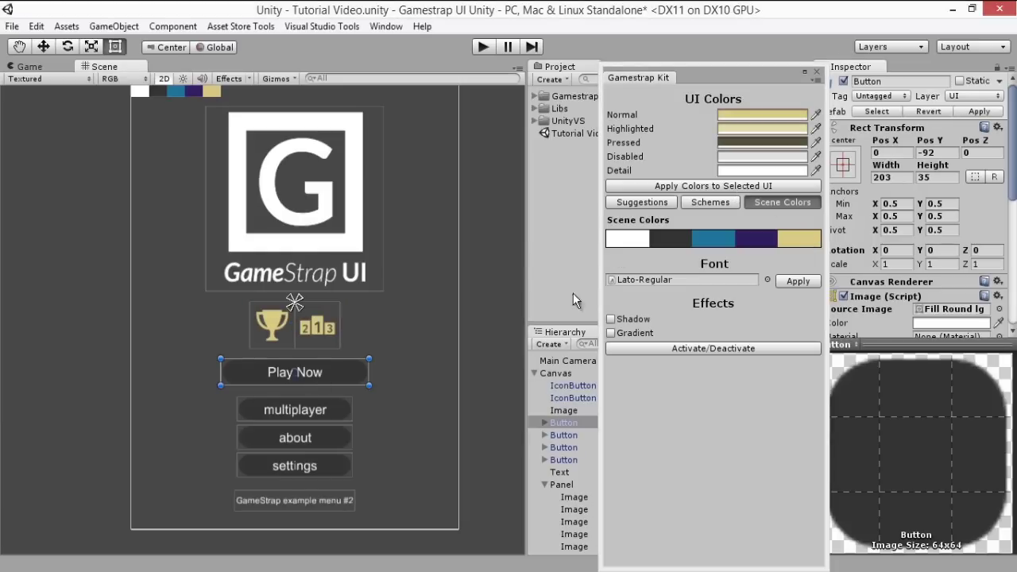
{"action": "left_click", "coordinate": [721, 239]}
{"action": "left_click", "coordinate": [710, 188]}
{"action": "left_click", "coordinate": [300, 414]}
{"action": "left_click", "coordinate": [311, 438], "text": "shift"}
{"action": "left_click", "coordinate": [310, 466], "text": "shift"}
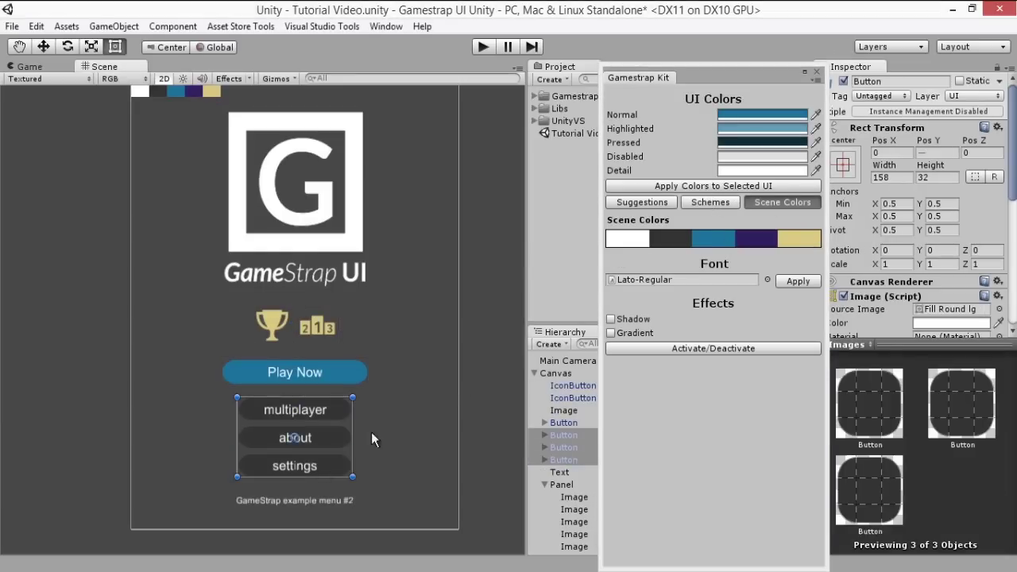
{"action": "left_click", "coordinate": [750, 237]}
{"action": "left_click", "coordinate": [725, 187]}
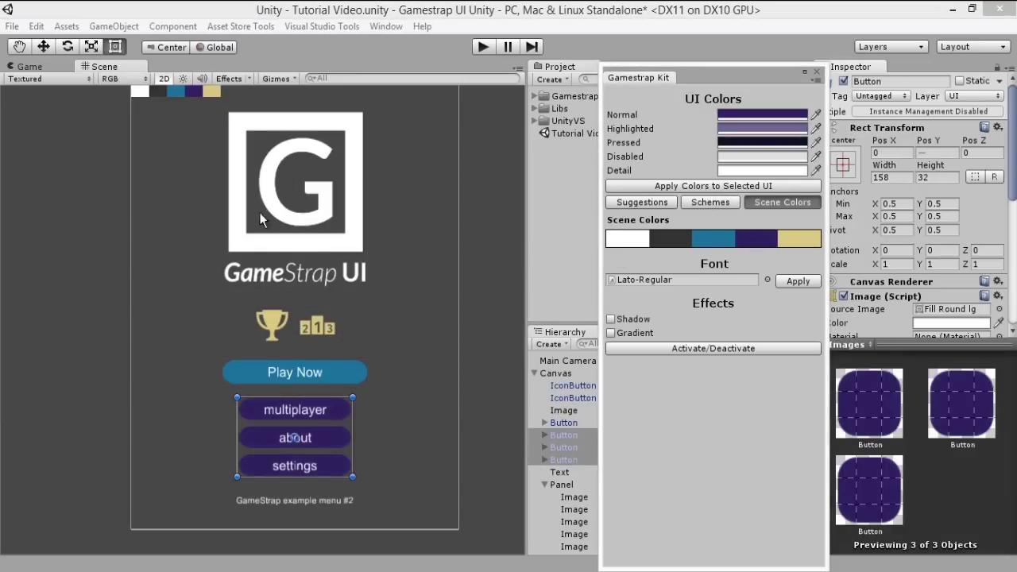
- Preview the menu in game, then choose Lato-Regular in the Gamestrap Kit Font field
{"action": "left_click", "coordinate": [39, 69]}
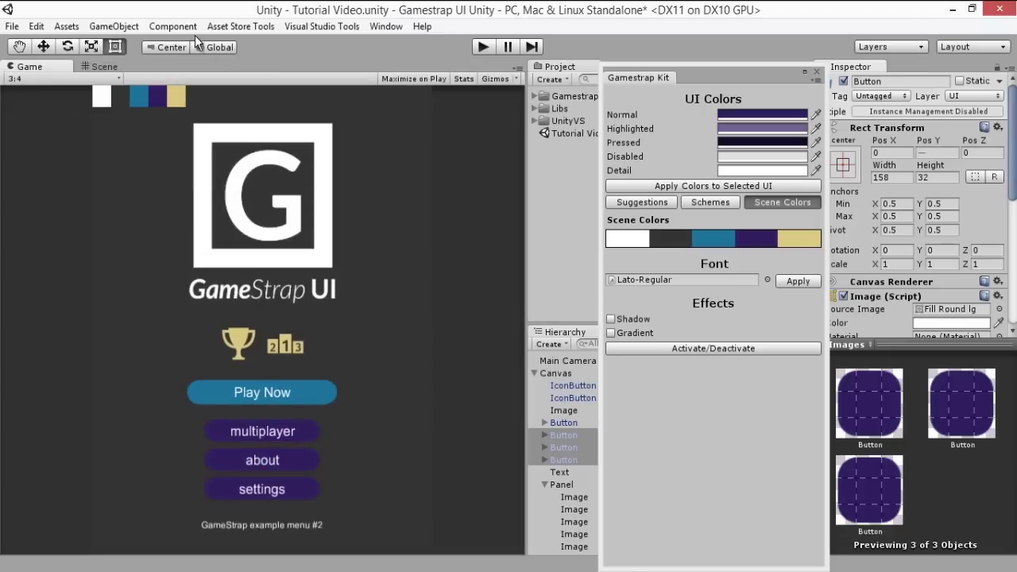
{"action": "left_click", "coordinate": [104, 69]}
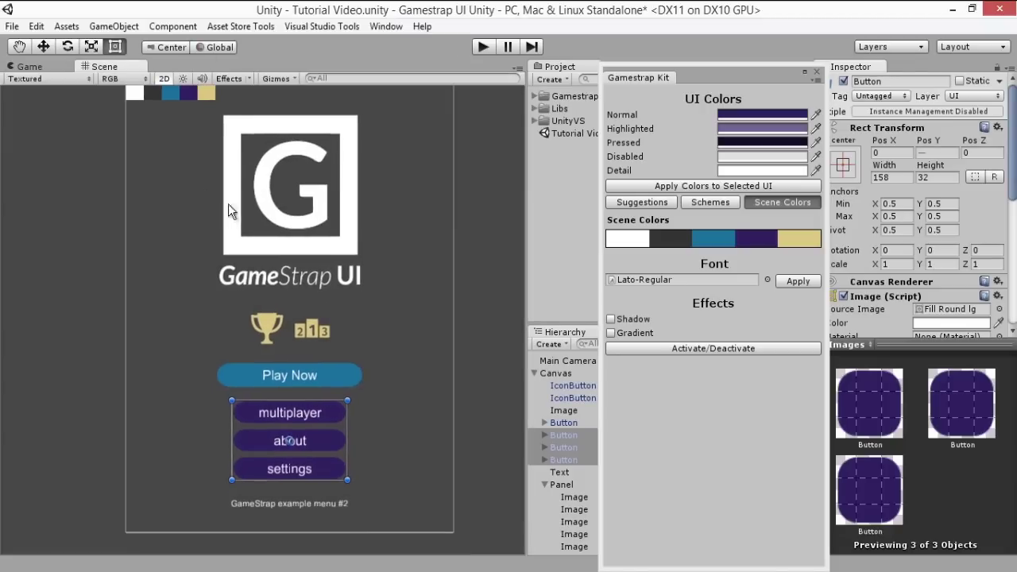
{"action": "scroll", "coordinate": [399, 259], "scroll_direction": "up", "scroll_amount": 5}
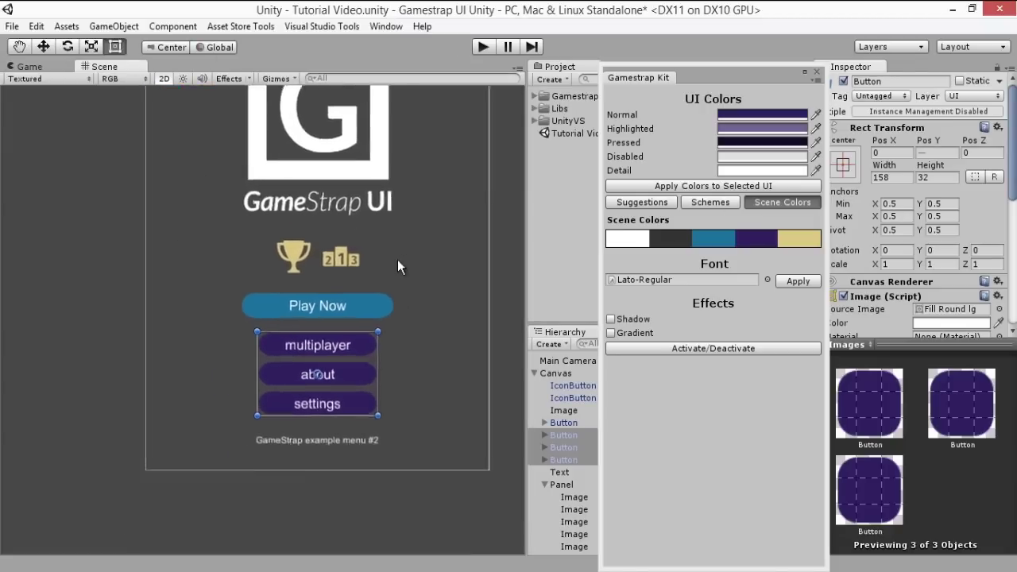
{"action": "middle_click_drag", "start_coordinate": [296, 278], "coordinate": [304, 294]}
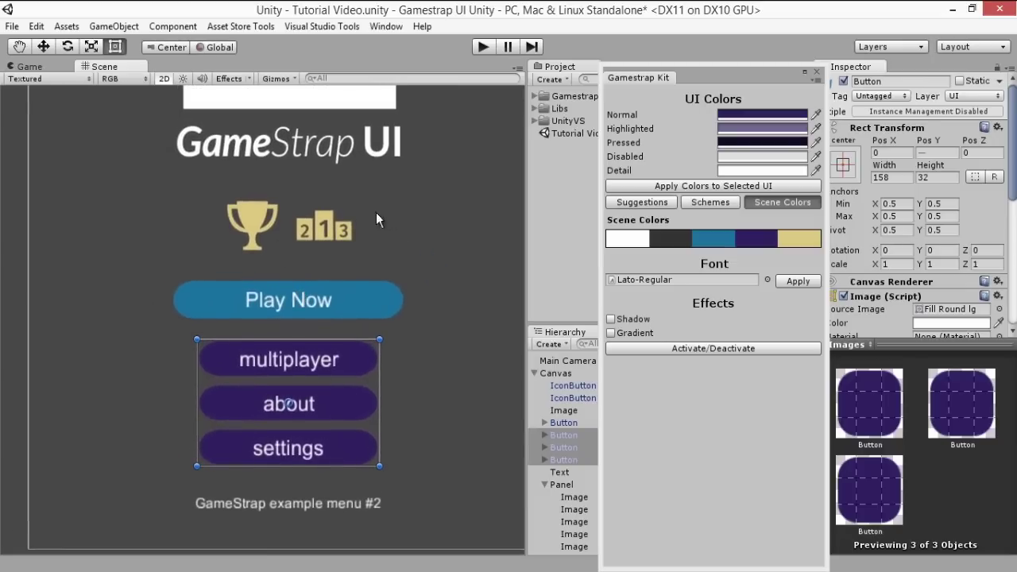
{"action": "left_click", "coordinate": [796, 280]}
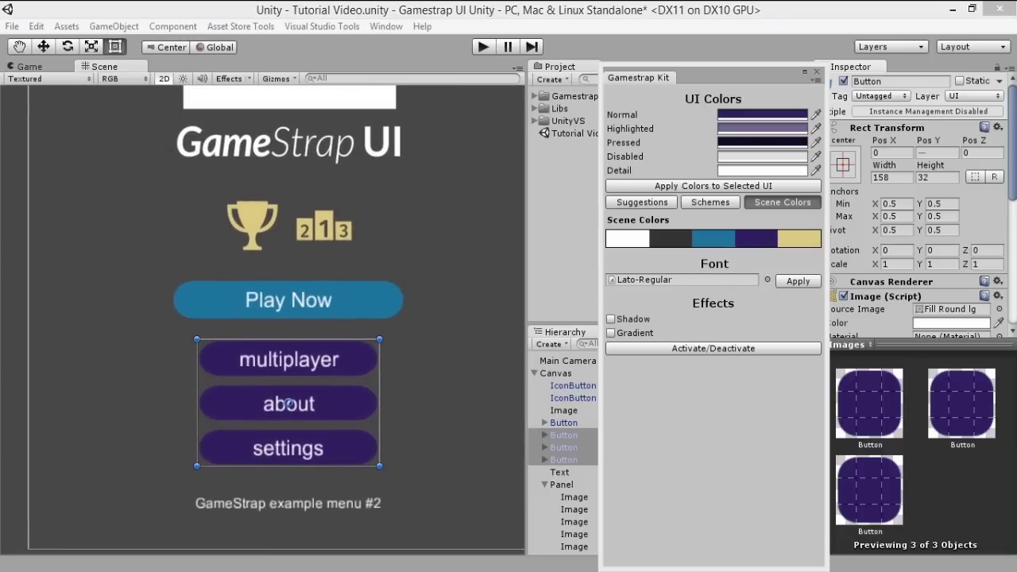
{"action": "left_click", "coordinate": [767, 280]}
{"action": "left_click_drag", "start_coordinate": [508, 80], "coordinate": [692, 74]}
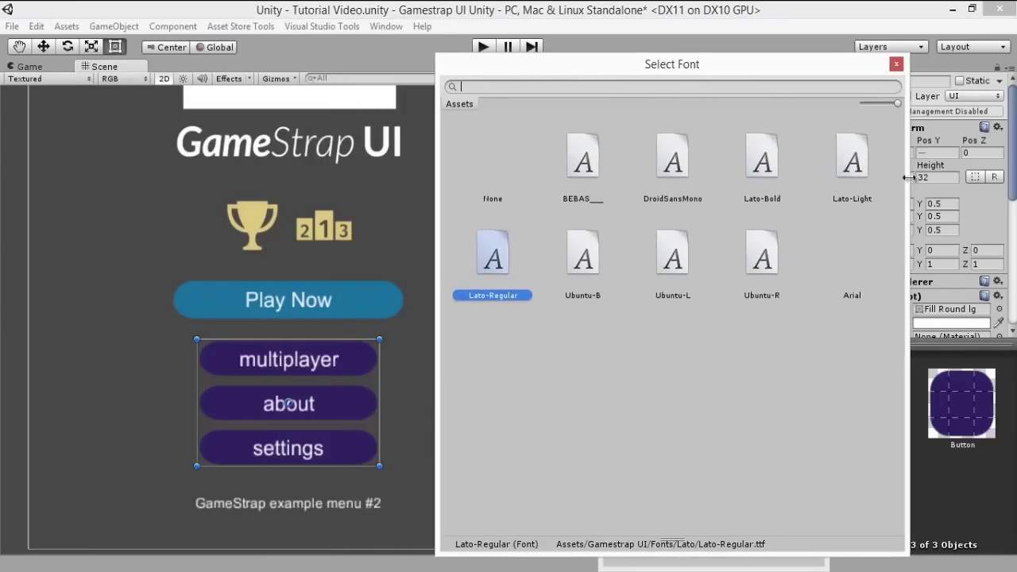
{"action": "double_click", "coordinate": [492, 258]}
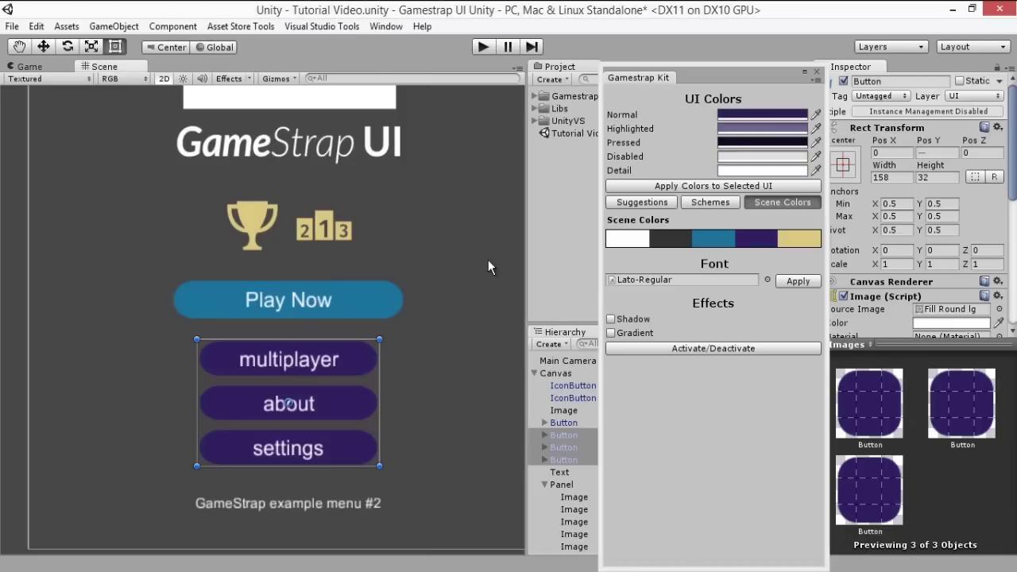
- Apply Lato-Regular to the four menu buttons and the caption text, then reframe the canvas
{"action": "left_click", "coordinate": [299, 312]}
{"action": "left_click", "coordinate": [271, 364], "text": "shift"}
{"action": "left_click", "coordinate": [278, 405], "text": "shift"}
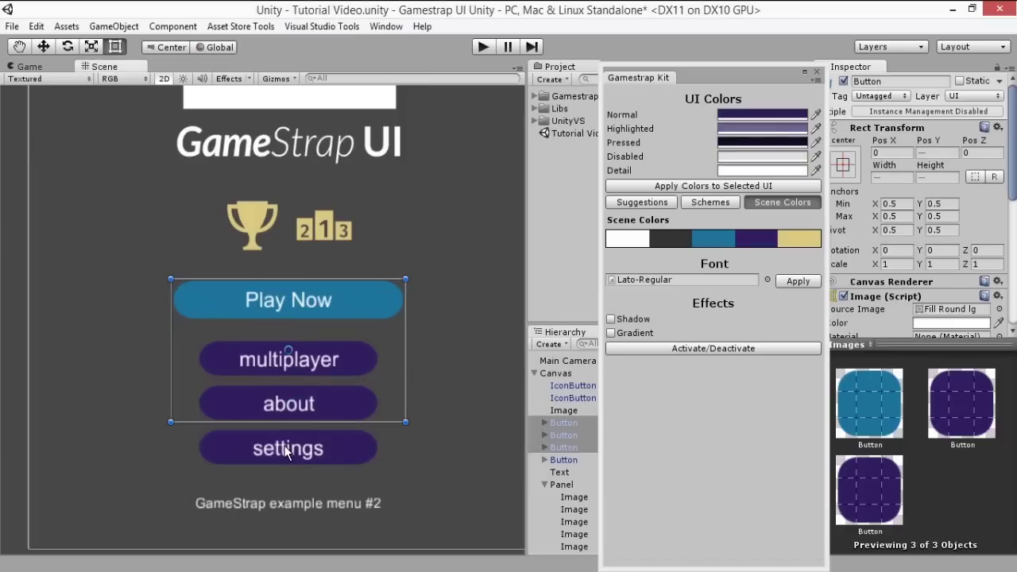
{"action": "left_click", "coordinate": [290, 447], "text": "shift"}
{"action": "left_click", "coordinate": [289, 505], "text": "shift"}
{"action": "left_click", "coordinate": [798, 281]}
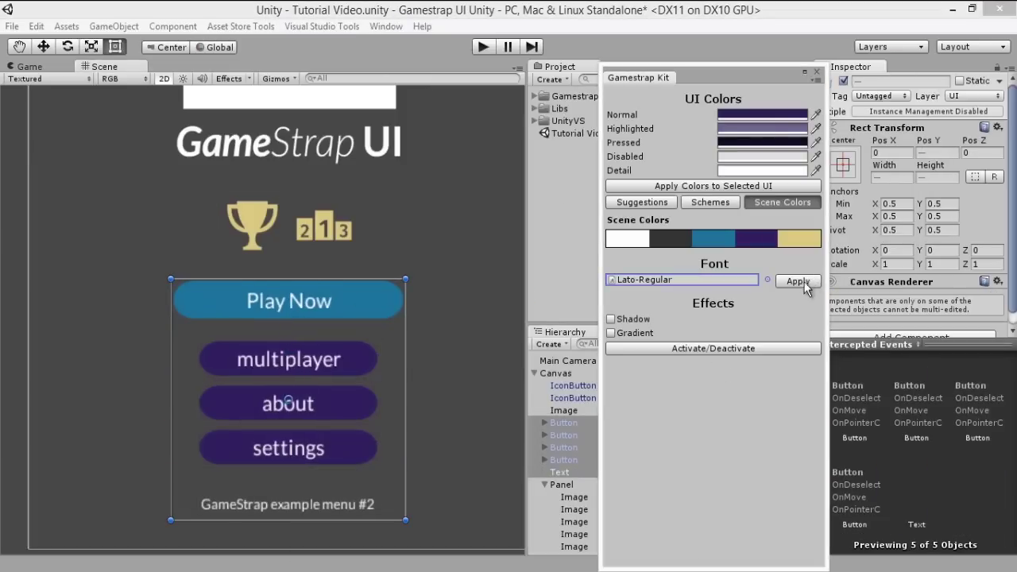
{"action": "left_click", "coordinate": [446, 324]}
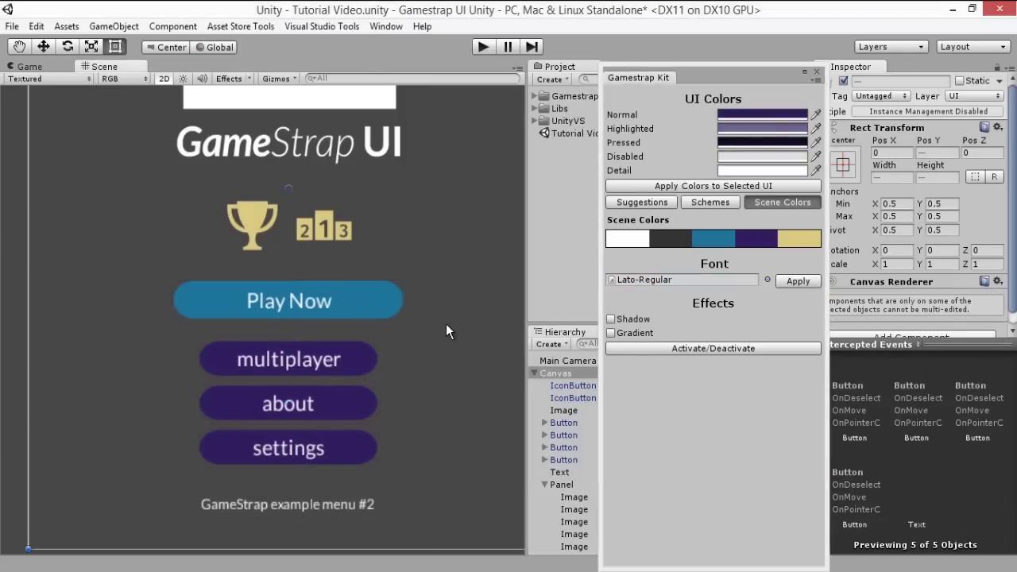
{"action": "key", "text": "f"}
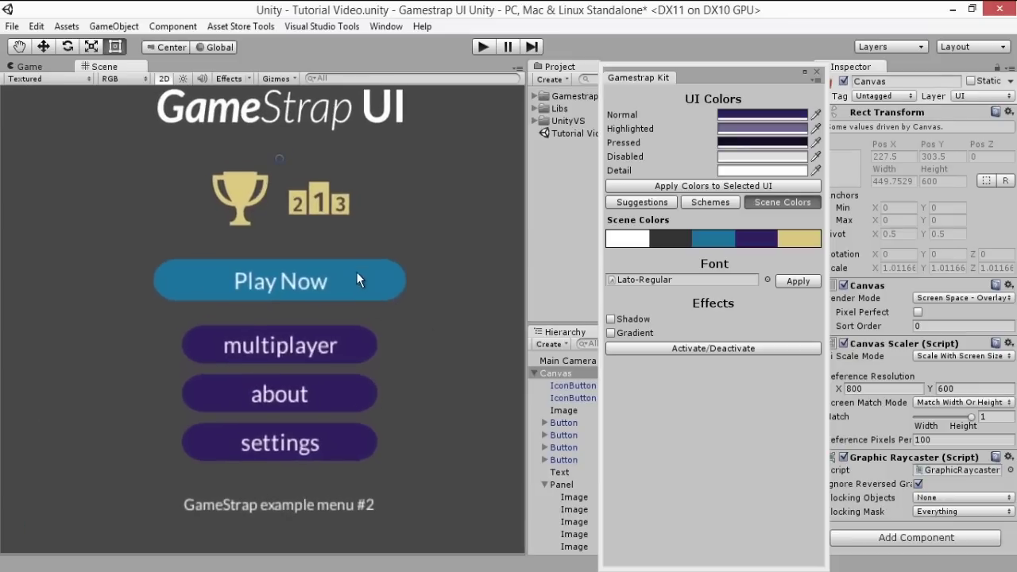
{"action": "left_click", "coordinate": [357, 274]}
- Add a Shadow to Play Now using its eyedropped teal, darkened and made more opaque
{"action": "left_click", "coordinate": [613, 319]}
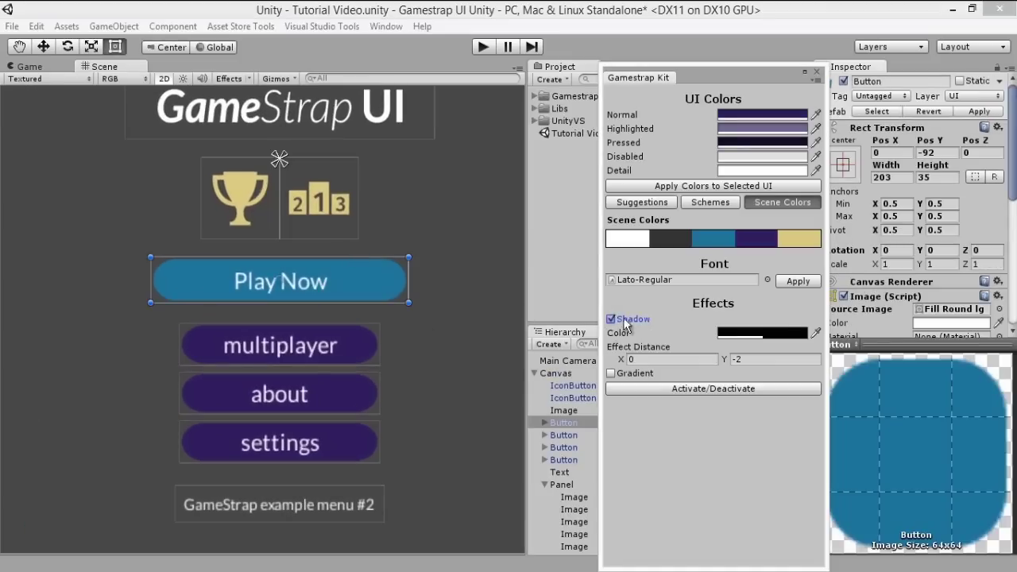
{"action": "scroll", "coordinate": [160, 276], "scroll_direction": "up", "scroll_amount": 5}
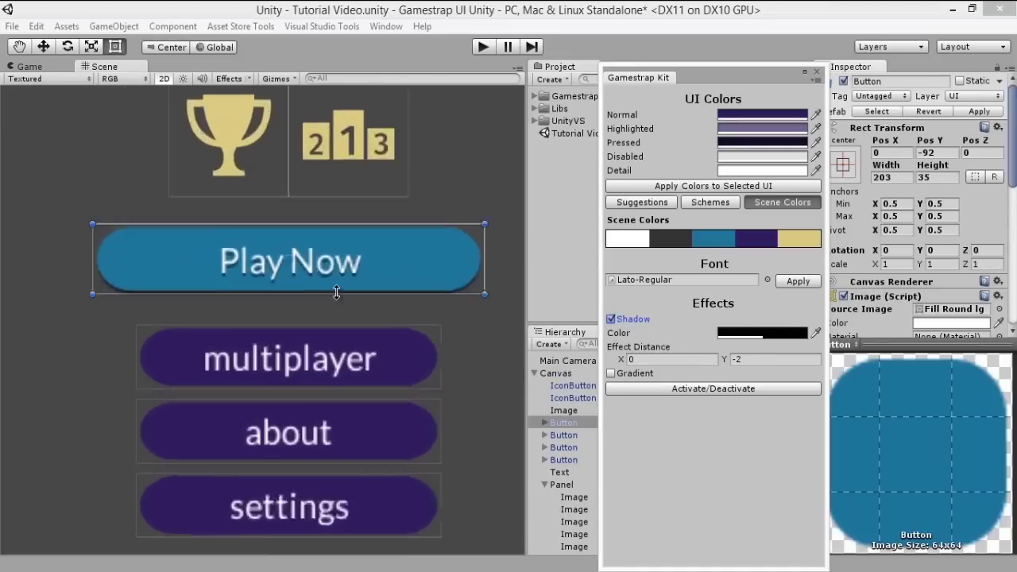
{"action": "scroll", "coordinate": [206, 331], "scroll_direction": "down", "scroll_amount": 1}
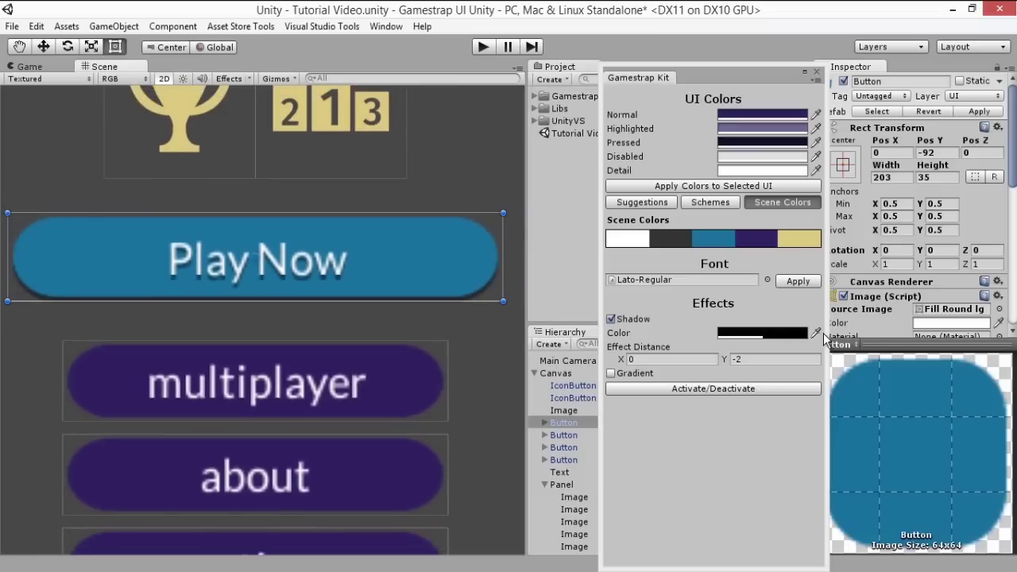
{"action": "left_click", "coordinate": [819, 333]}
{"action": "left_click", "coordinate": [400, 246]}
{"action": "left_click", "coordinate": [794, 332]}
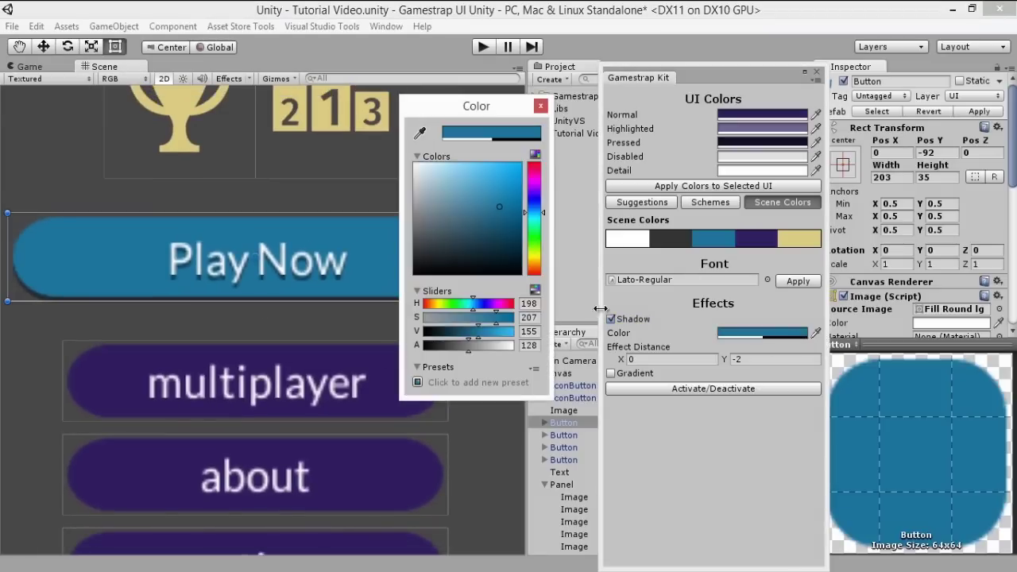
{"action": "left_click_drag", "start_coordinate": [481, 343], "coordinate": [460, 326]}
{"action": "key", "text": "Return"}
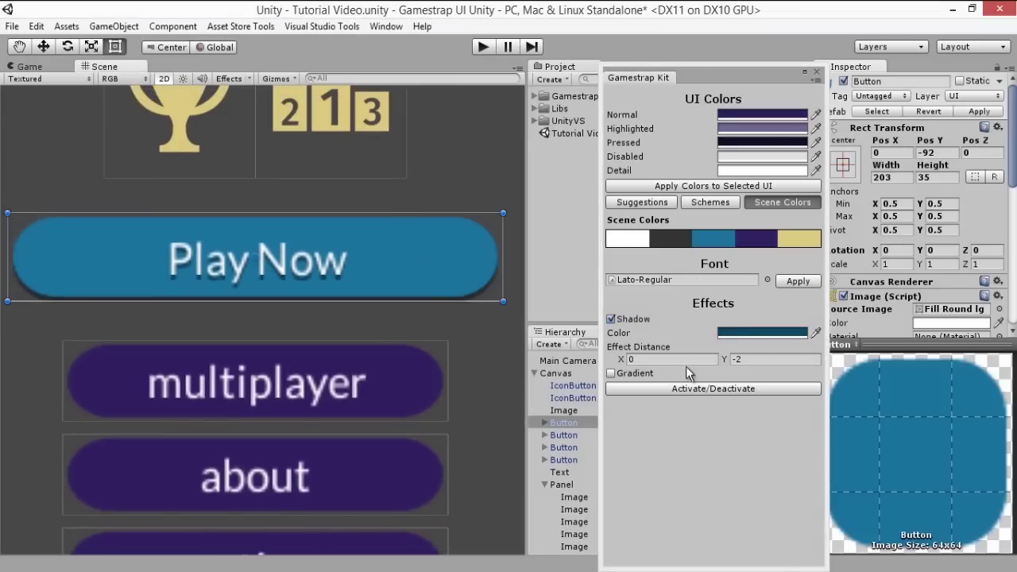
- Frame the whole menu, preview it in game, then select the multiplayer and about buttons
{"action": "left_click", "coordinate": [466, 314]}
{"action": "key", "text": "f"}
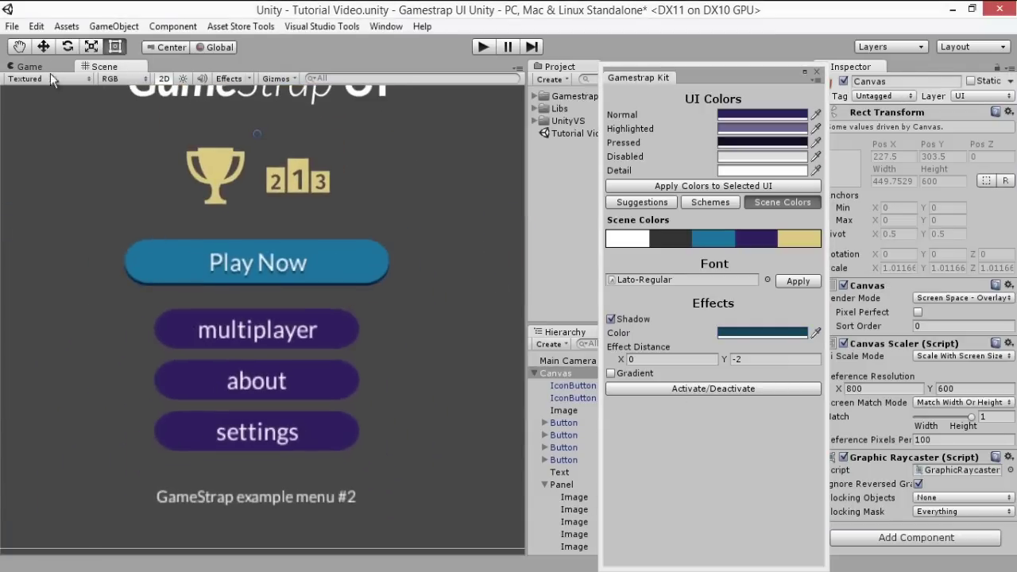
{"action": "left_click", "coordinate": [32, 66]}
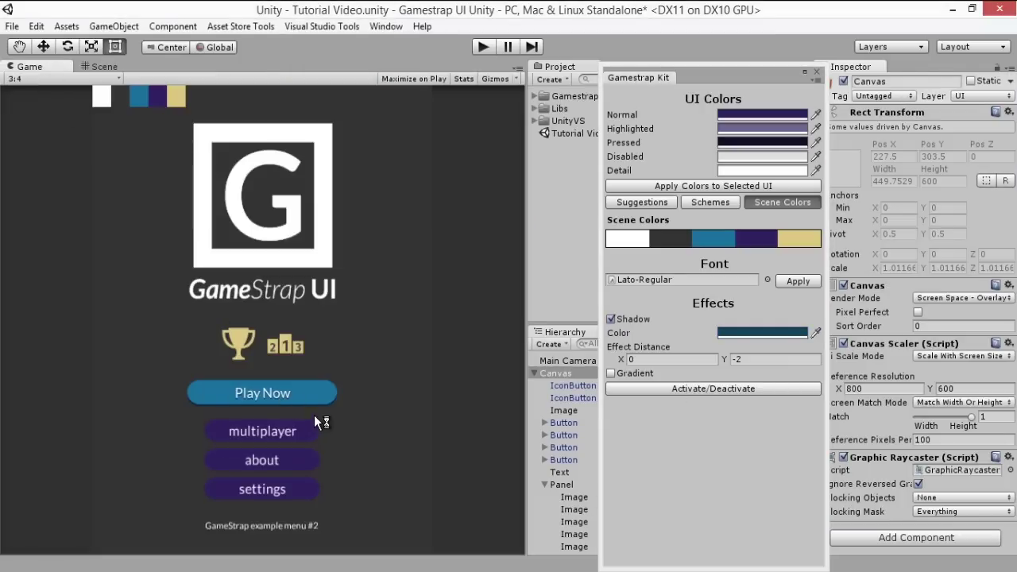
{"action": "left_click", "coordinate": [105, 66]}
{"action": "scroll", "coordinate": [279, 362], "scroll_direction": "down", "scroll_amount": 1}
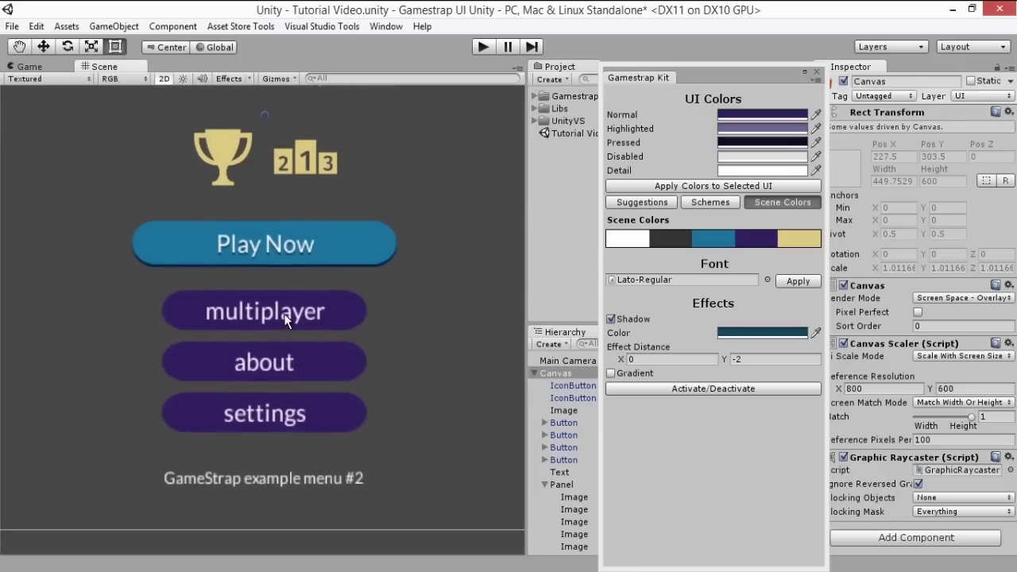
{"action": "left_click", "coordinate": [288, 311]}
{"action": "left_click", "coordinate": [287, 369], "text": "shift"}
- Add the settings button to the selection and briefly preview a gradient effect on all three
{"action": "left_click", "coordinate": [296, 409], "text": "shift"}
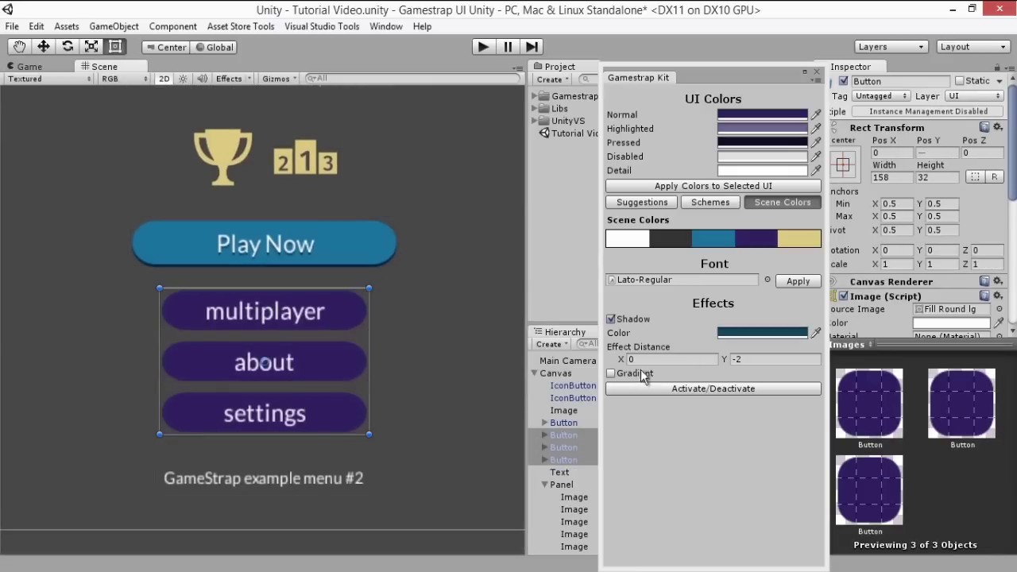
{"action": "left_click", "coordinate": [611, 319]}
{"action": "left_click", "coordinate": [611, 333]}
{"action": "left_click", "coordinate": [716, 377]}
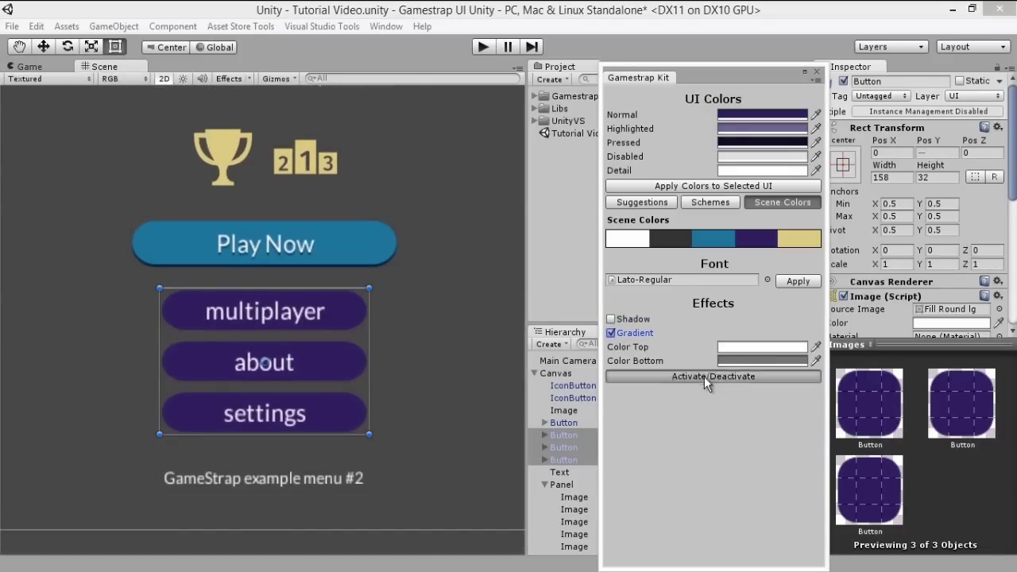
{"action": "left_click", "coordinate": [612, 334]}
- Enable a dark purple shadow sampled from the buttons, offset 0, -2, then deselect them
{"action": "left_click", "coordinate": [612, 318]}
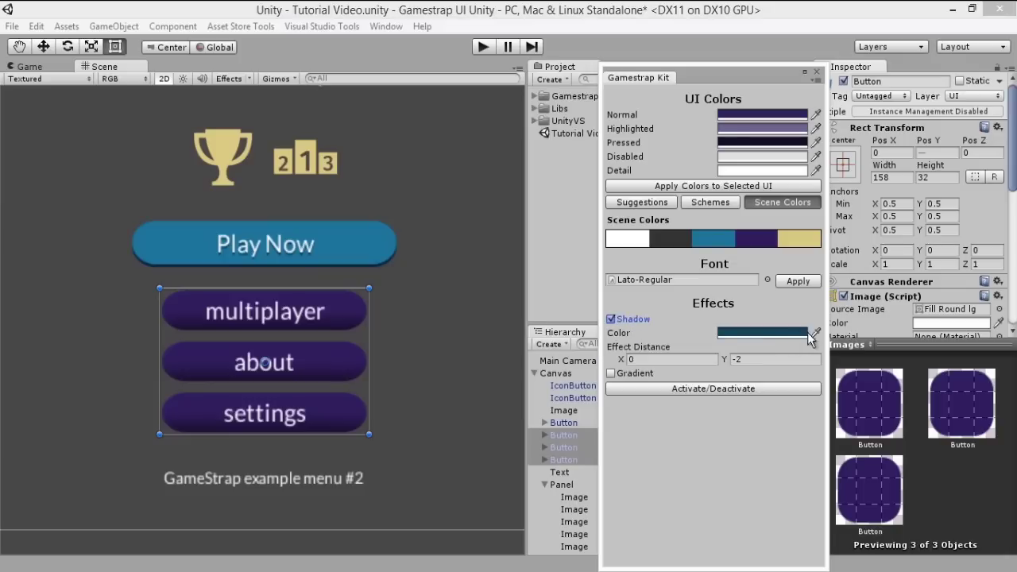
{"action": "left_click", "coordinate": [815, 333]}
{"action": "left_click", "coordinate": [356, 321]}
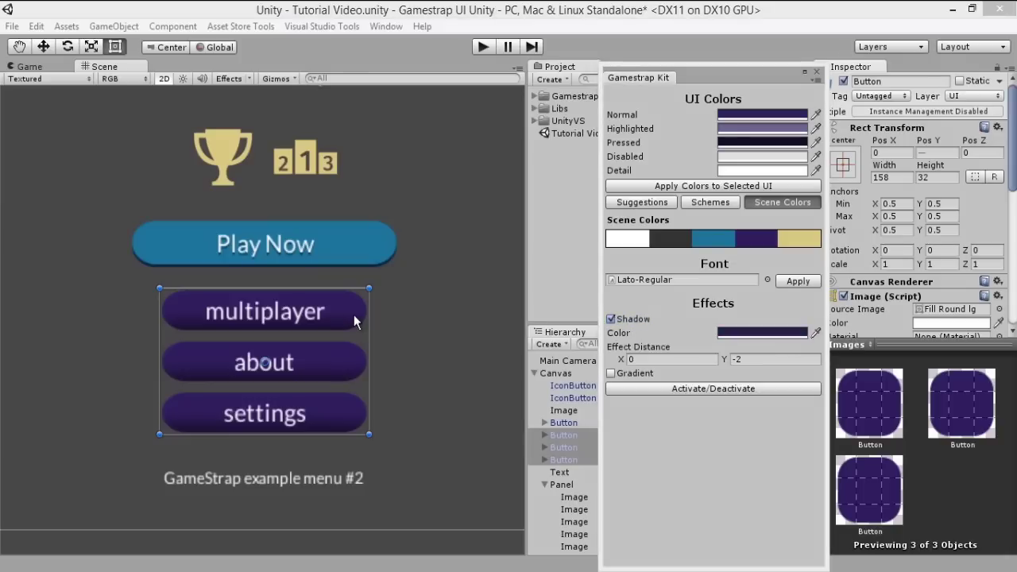
{"action": "left_click", "coordinate": [718, 395]}
{"action": "left_click", "coordinate": [412, 372]}
{"action": "scroll", "coordinate": [176, 313], "scroll_direction": "up", "scroll_amount": 2}
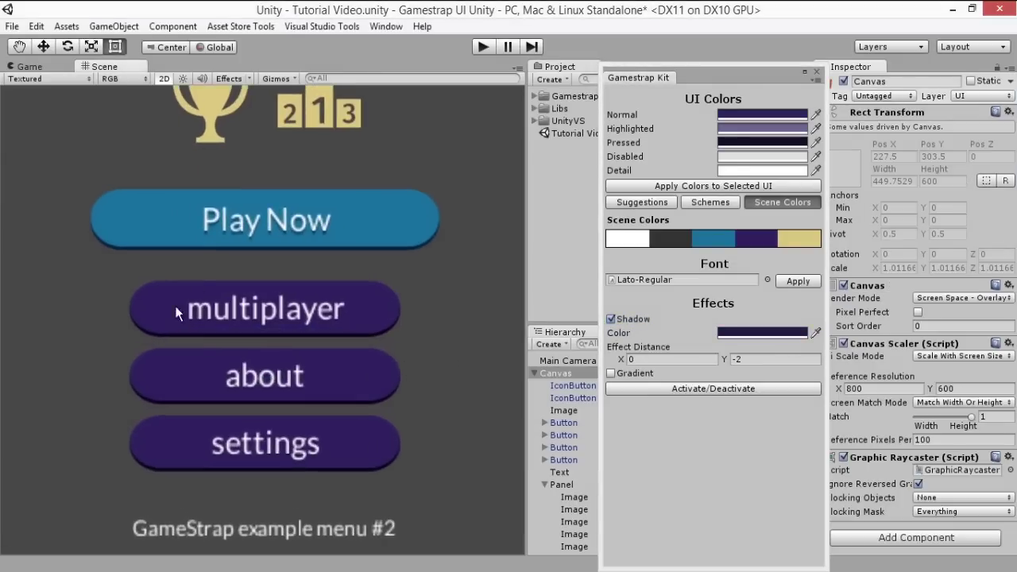
- Frame the full menu canvas in the Scene view, close Gamestrap Kit, and collapse Panel
{"action": "scroll", "coordinate": [324, 314], "scroll_direction": "down", "scroll_amount": 5}
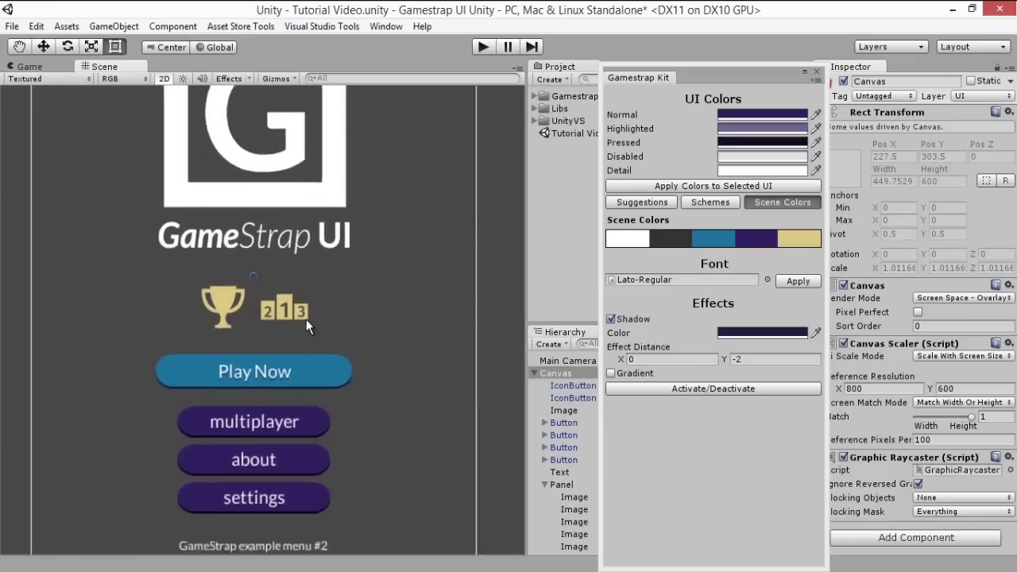
{"action": "middle_click_drag", "start_coordinate": [303, 353], "coordinate": [303, 381]}
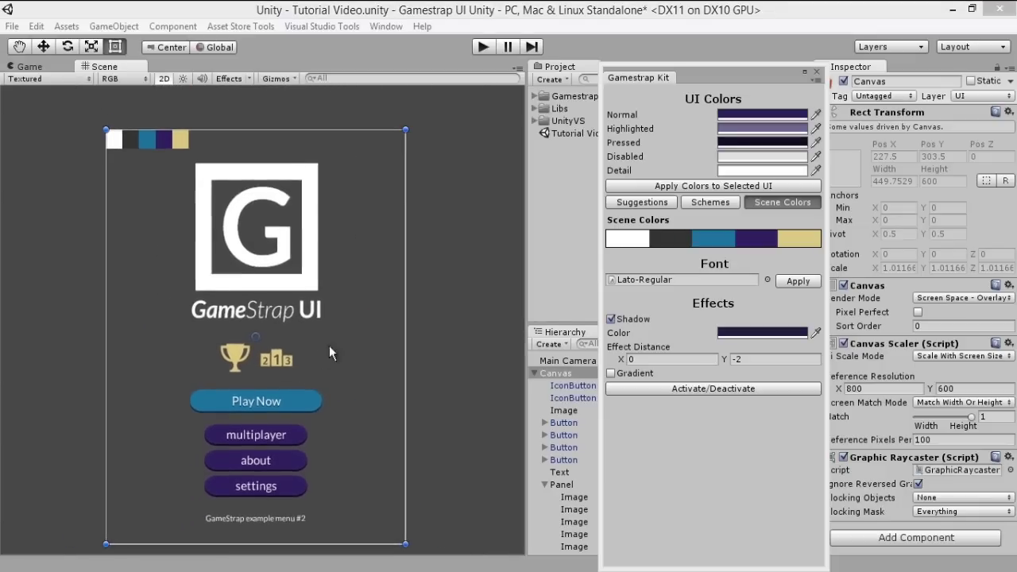
{"action": "middle_click_drag", "start_coordinate": [283, 322], "coordinate": [279, 298]}
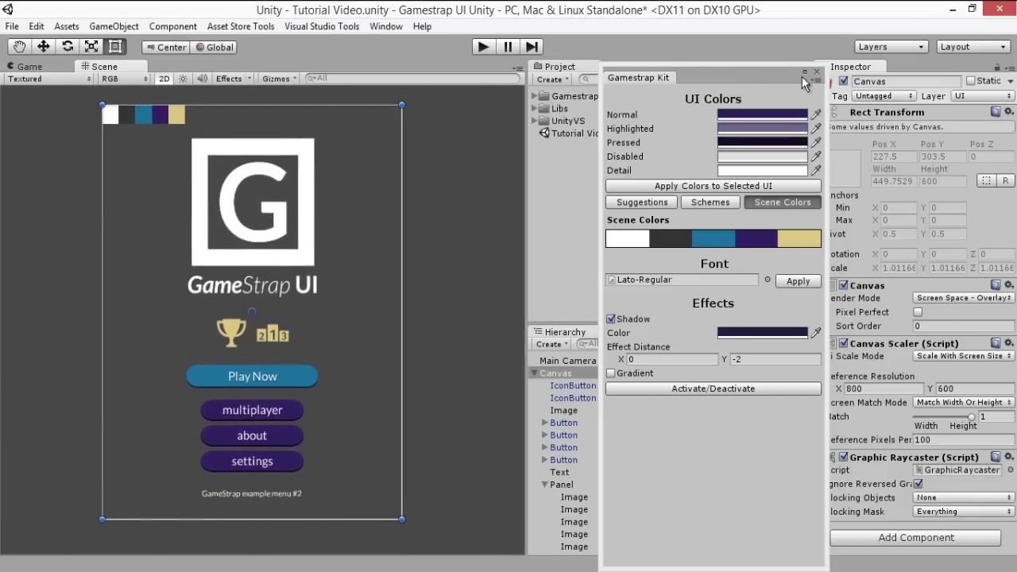
{"action": "left_click", "coordinate": [816, 72]}
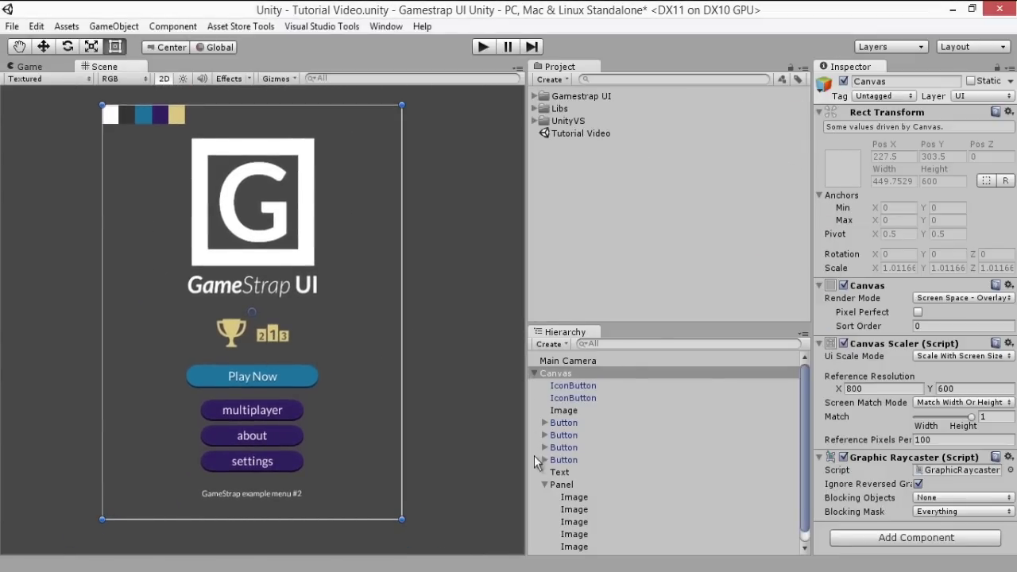
{"action": "left_click", "coordinate": [545, 485]}
{"action": "right_click", "coordinate": [547, 368]}
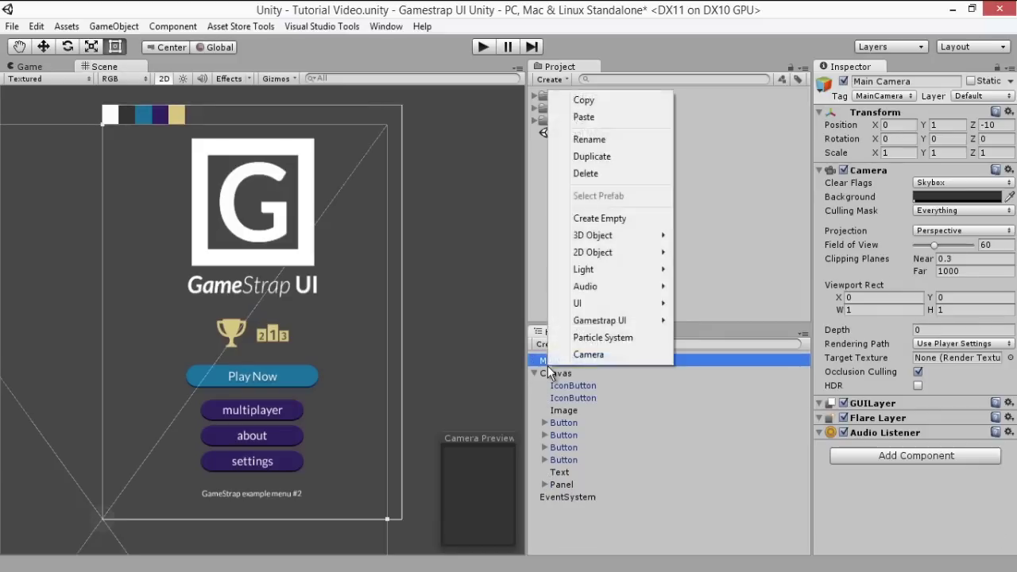
{"action": "left_click", "coordinate": [547, 369]}
{"action": "right_click", "coordinate": [580, 376]}
{"action": "mouse_move", "coordinate": [657, 309]}
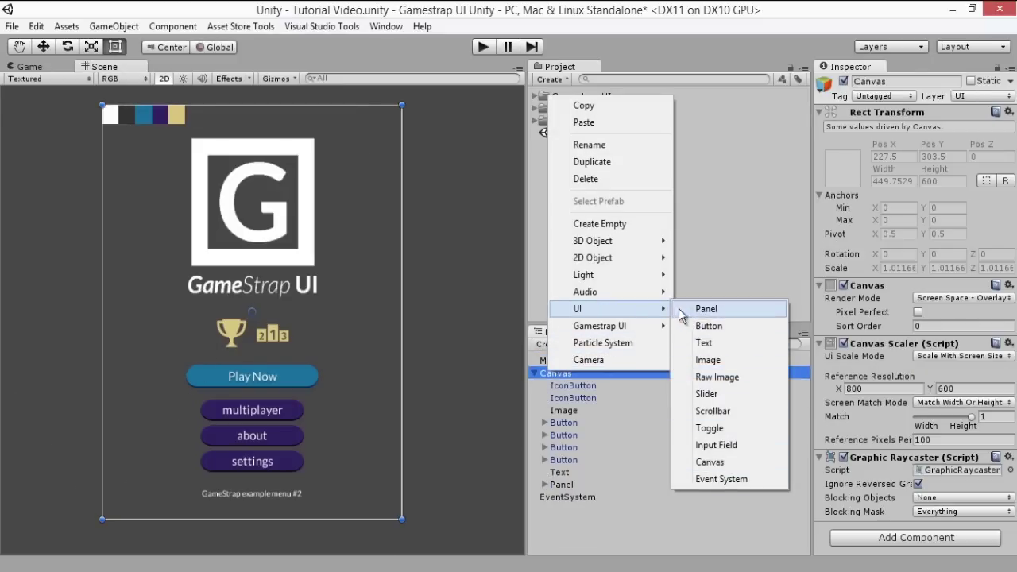
{"action": "mouse_move", "coordinate": [669, 335]}
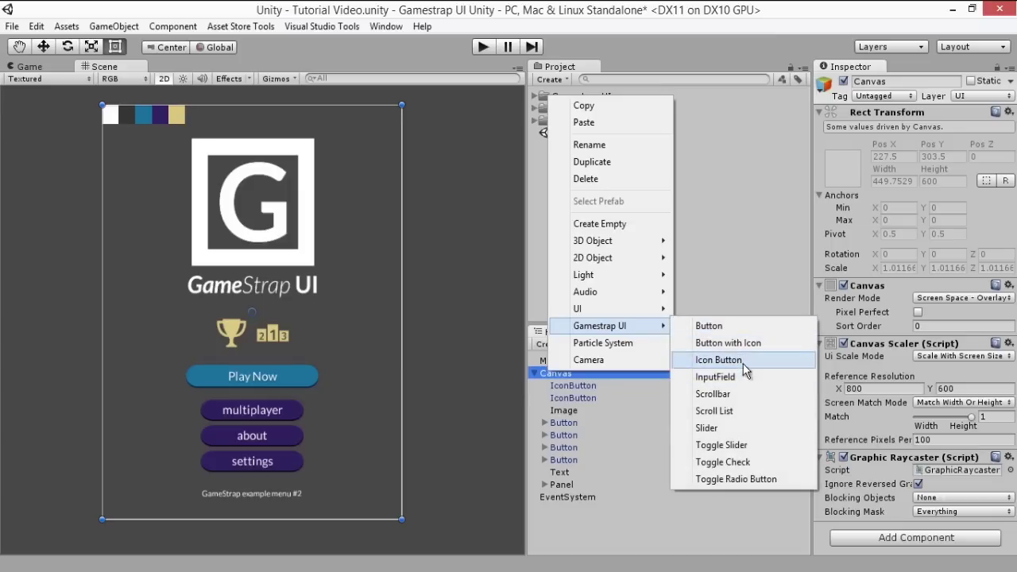
{"action": "left_click", "coordinate": [714, 411]}
{"action": "left_click_drag", "start_coordinate": [294, 333], "coordinate": [454, 313]}
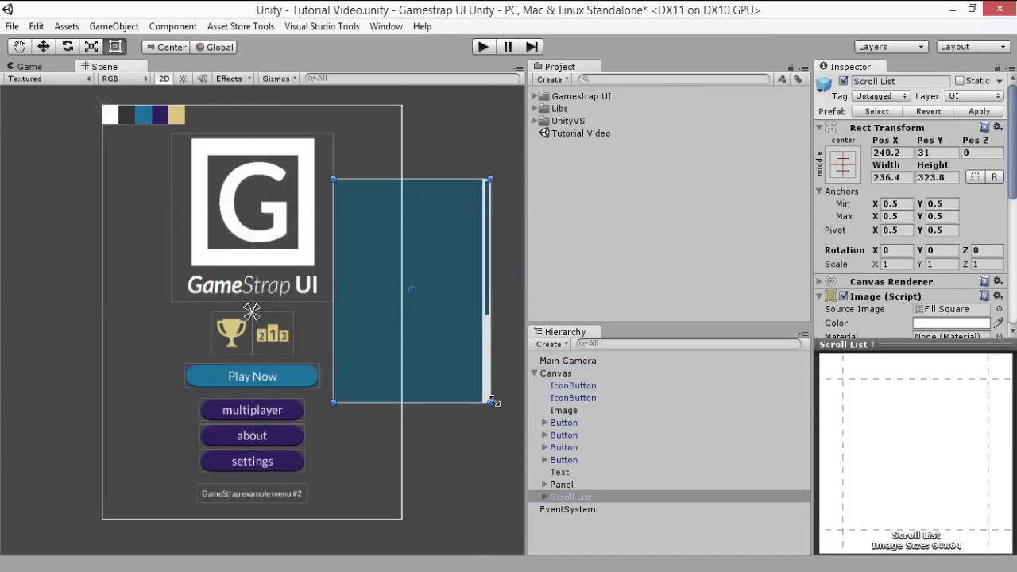
{"action": "left_click_drag", "start_coordinate": [493, 401], "coordinate": [464, 384]}
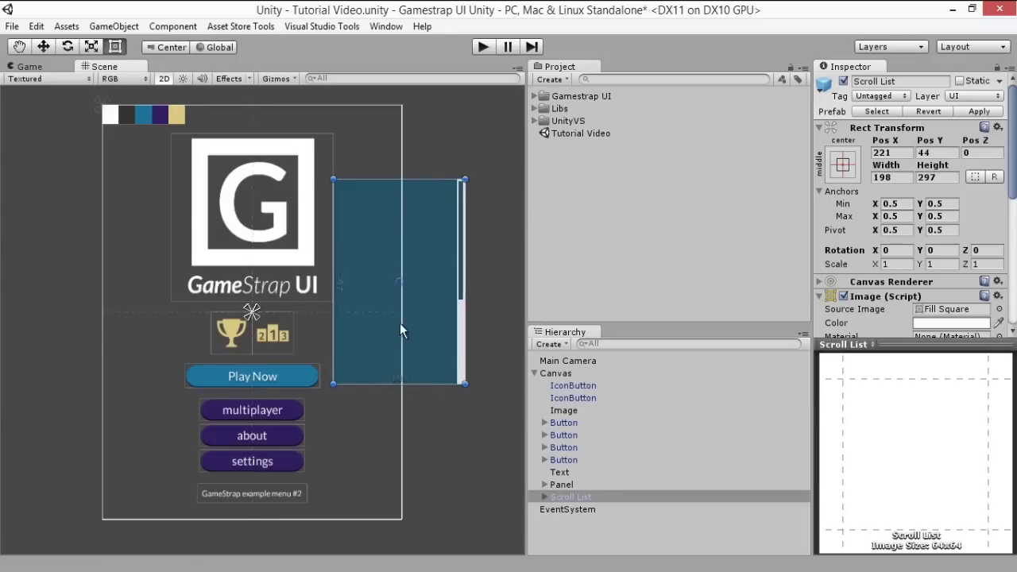
{"action": "left_click_drag", "start_coordinate": [399, 330], "coordinate": [247, 290]}
{"action": "key", "text": "Delete"}
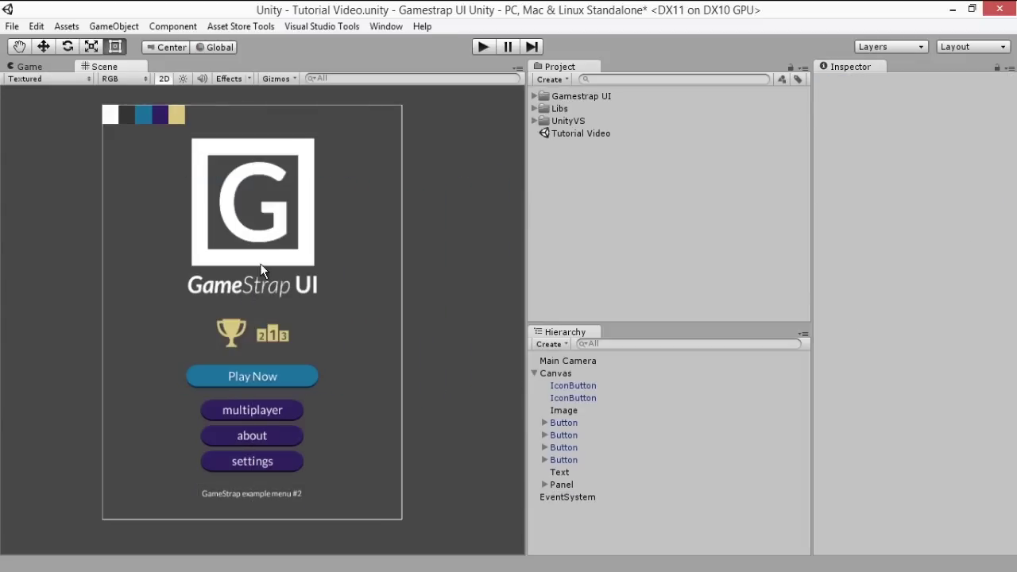
- Select the multiplayer, about and settings buttons and bring up the Source Image sprite library
{"action": "scroll", "coordinate": [254, 397], "scroll_direction": "up", "scroll_amount": 5}
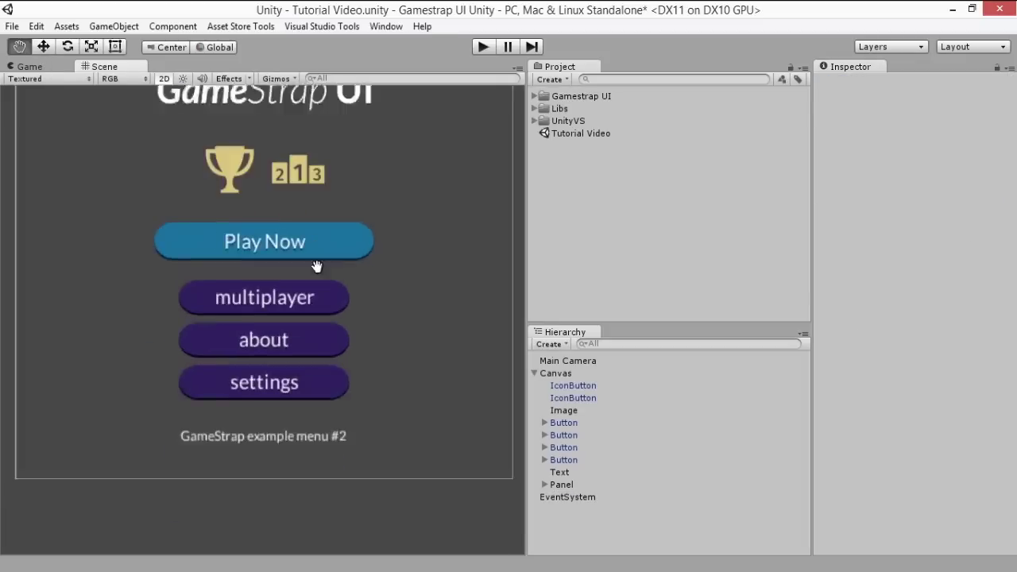
{"action": "left_click", "coordinate": [300, 278]}
{"action": "left_click", "coordinate": [330, 322], "text": "ctrl"}
{"action": "left_click", "coordinate": [342, 374], "text": "ctrl"}
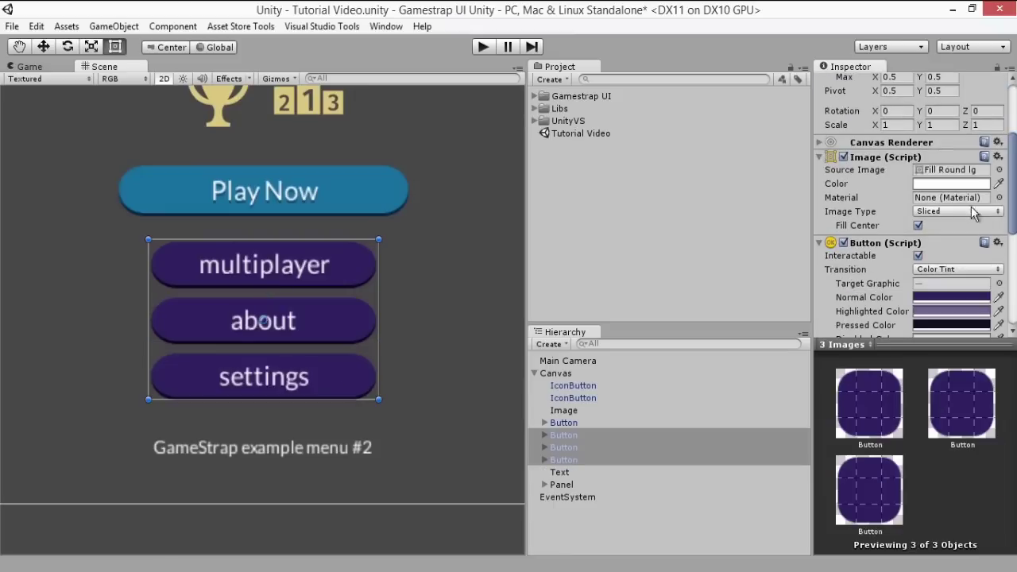
{"action": "left_click", "coordinate": [950, 169]}
{"action": "left_click", "coordinate": [999, 170]}
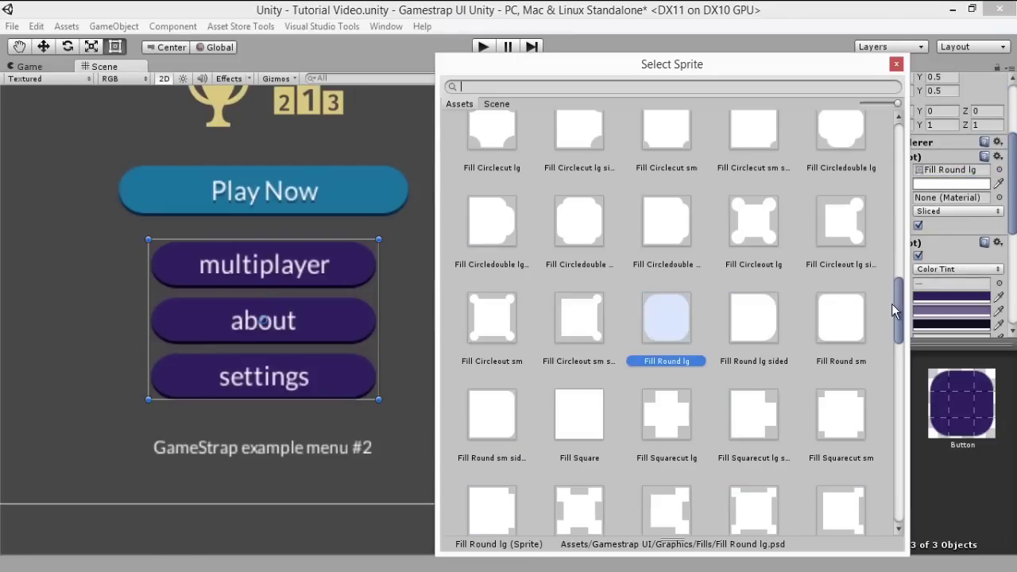
- Preview border and fill shapes such as Border 2-Slice Pointy, Fill Circleout sm and Fill Squarecut sm
{"action": "left_click_drag", "start_coordinate": [892, 303], "coordinate": [898, 126]}
{"action": "left_click", "coordinate": [620, 264]}
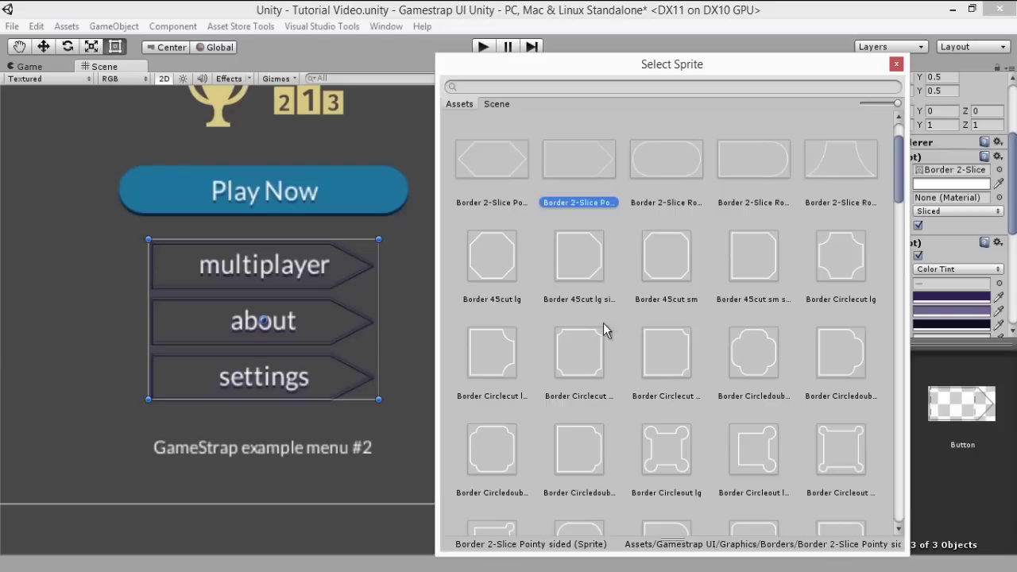
{"action": "key", "text": "Down"}
{"action": "key", "text": "Down"}
{"action": "key", "text": "Down"}
{"action": "key", "text": "Down"}
{"action": "key", "text": "Down"}
{"action": "key", "text": "Down"}
{"action": "key", "text": "Down"}
{"action": "key", "text": "Down"}
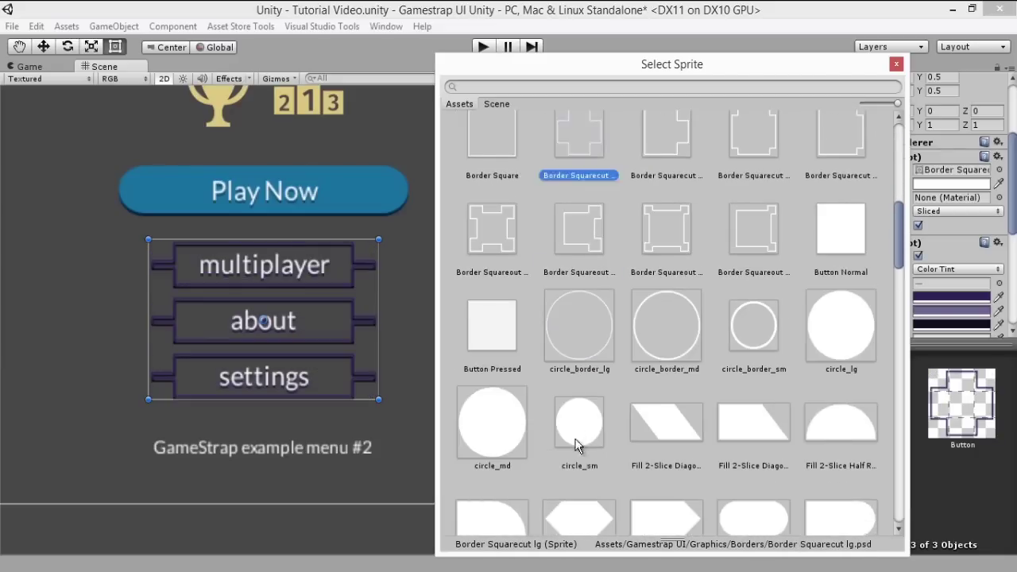
{"action": "key", "text": "Right"}
{"action": "key", "text": "Down"}
{"action": "key", "text": "Down"}
{"action": "key", "text": "Down"}
{"action": "key", "text": "Down"}
{"action": "key", "text": "Down"}
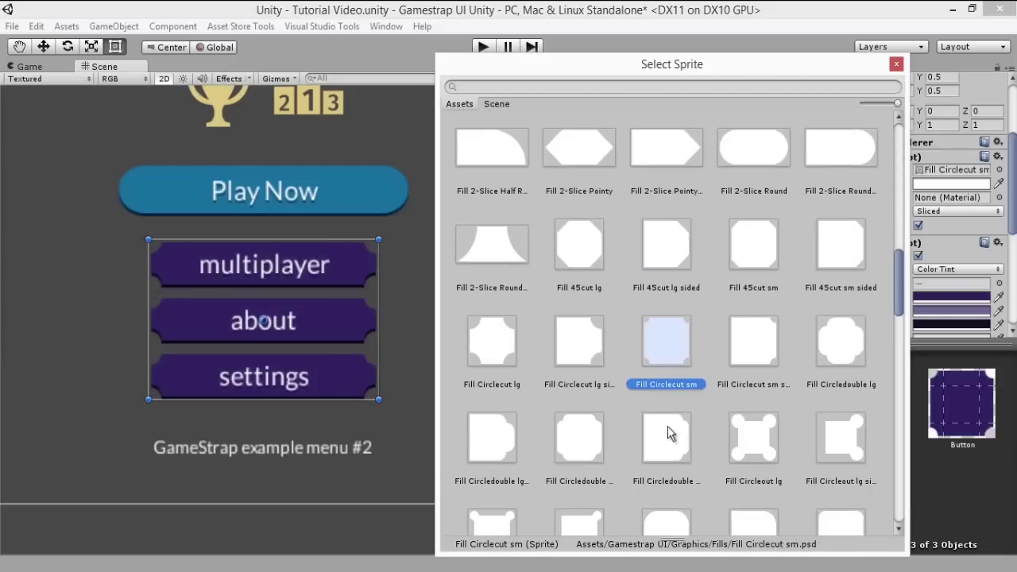
{"action": "key", "text": "Left"}
{"action": "key", "text": "Left"}
{"action": "key", "text": "Right"}
{"action": "key", "text": "Right"}
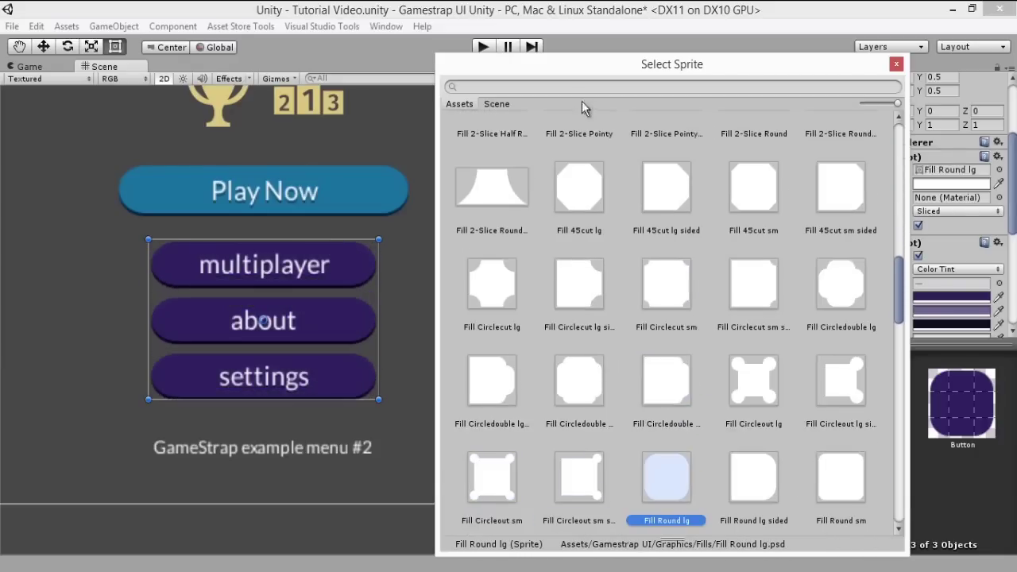
{"action": "key", "text": "Down"}
{"action": "key", "text": "Right"}
{"action": "key", "text": "Right"}
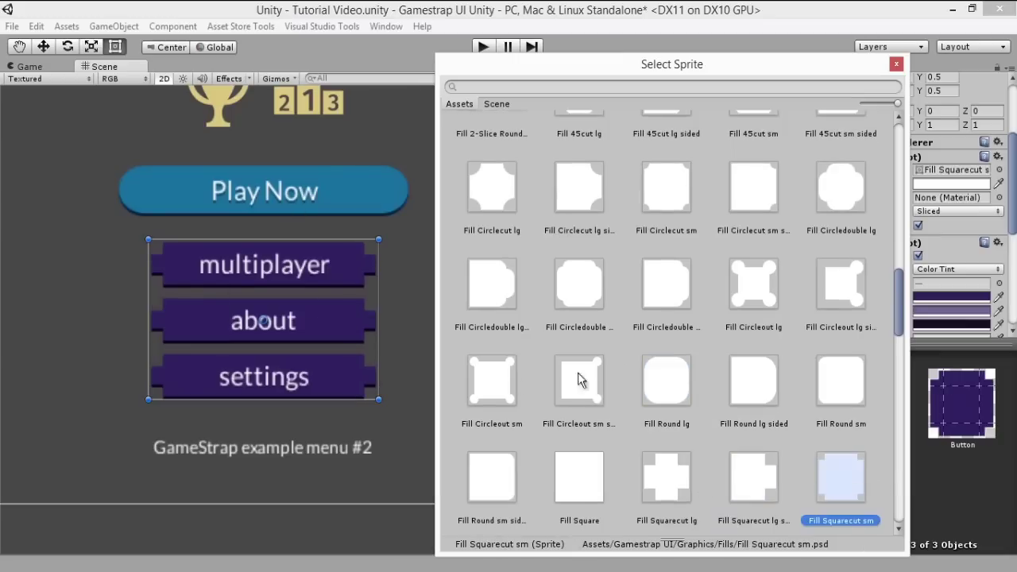
{"action": "key", "text": "Up"}
{"action": "key", "text": "Down"}
- Keep Fill Round lg for the buttons, select the Canvas, and show the Game view
{"action": "left_click", "coordinate": [658, 383]}
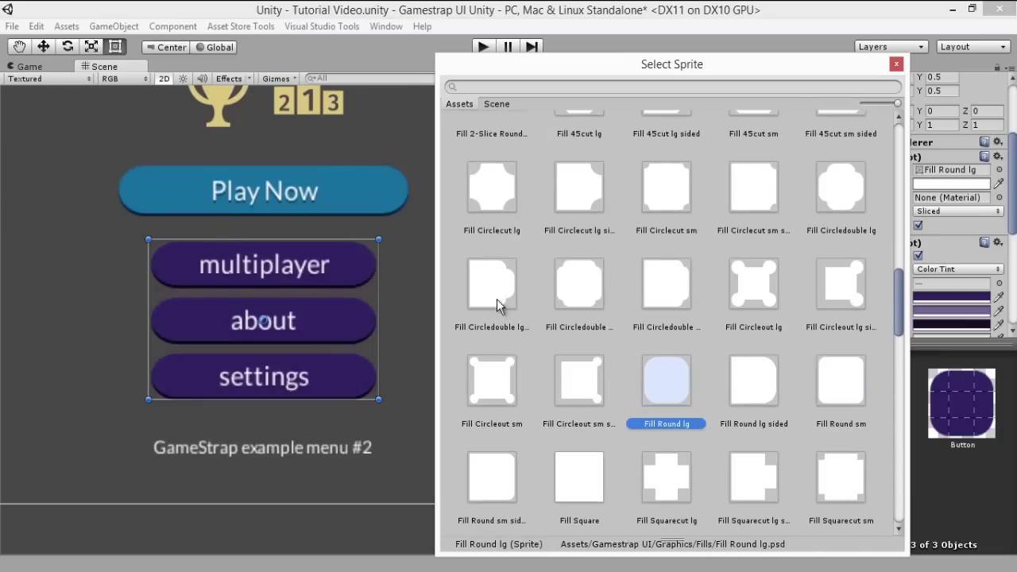
{"action": "left_click", "coordinate": [896, 63]}
{"action": "left_click", "coordinate": [412, 279]}
{"action": "left_click", "coordinate": [56, 67]}
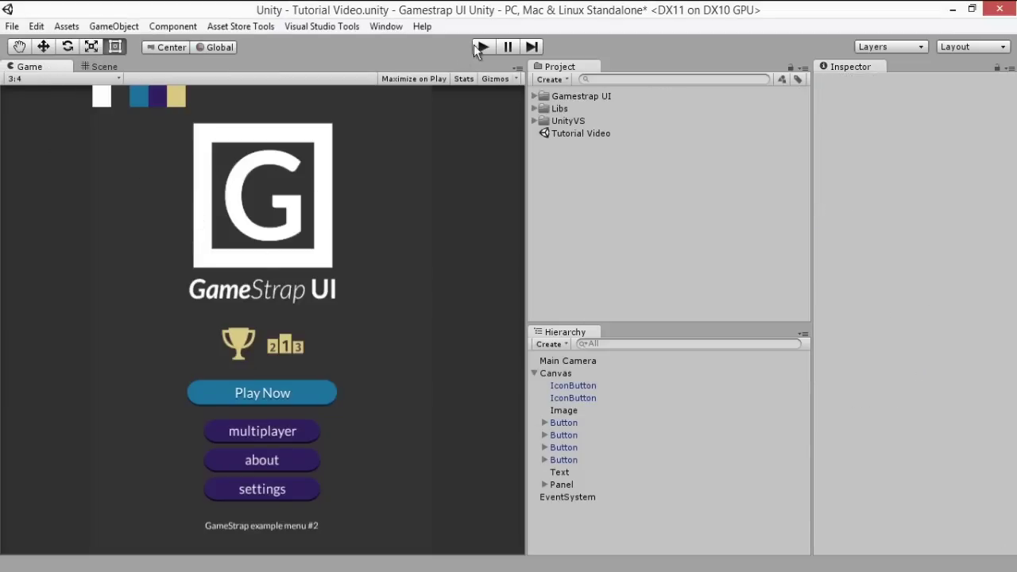
{"action": "left_click", "coordinate": [479, 49]}
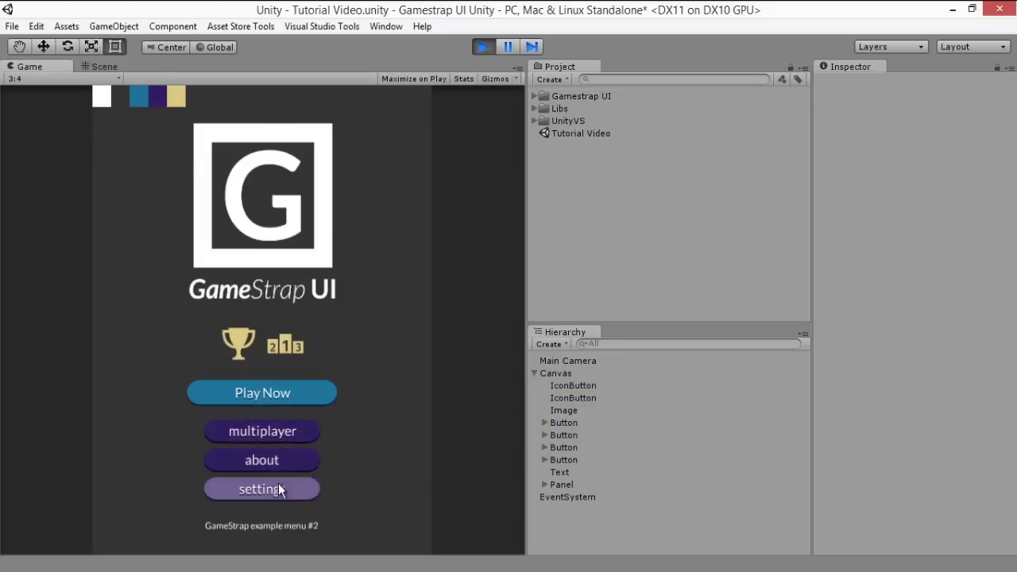
{"action": "left_click", "coordinate": [275, 438]}
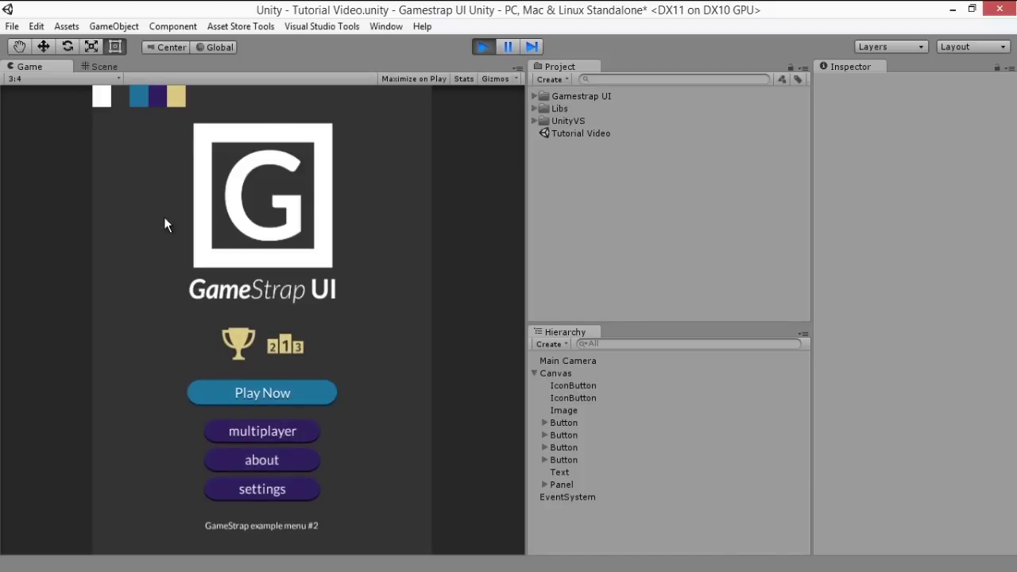
{"action": "left_click", "coordinate": [99, 67]}
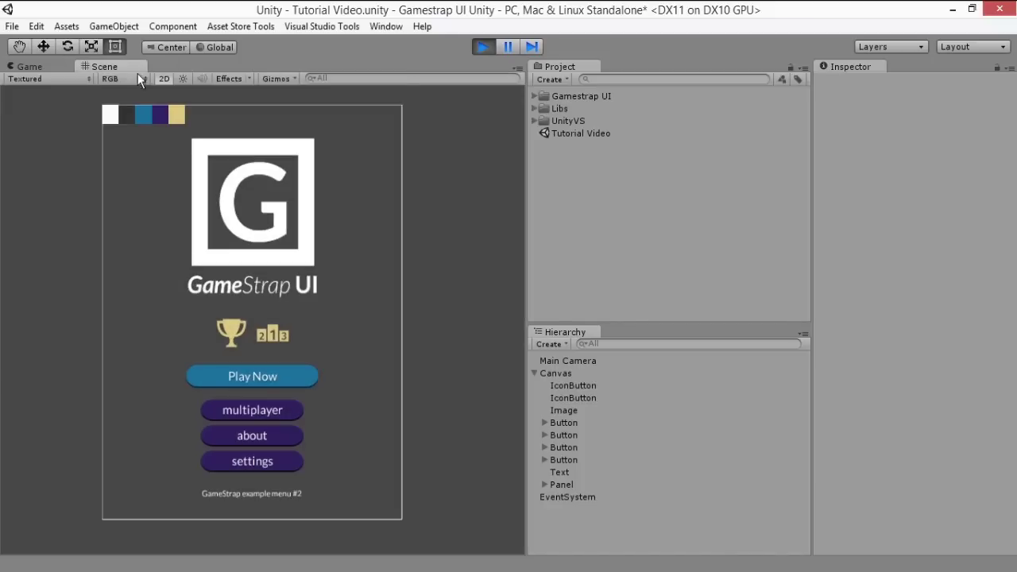
{"action": "left_click", "coordinate": [480, 49]}
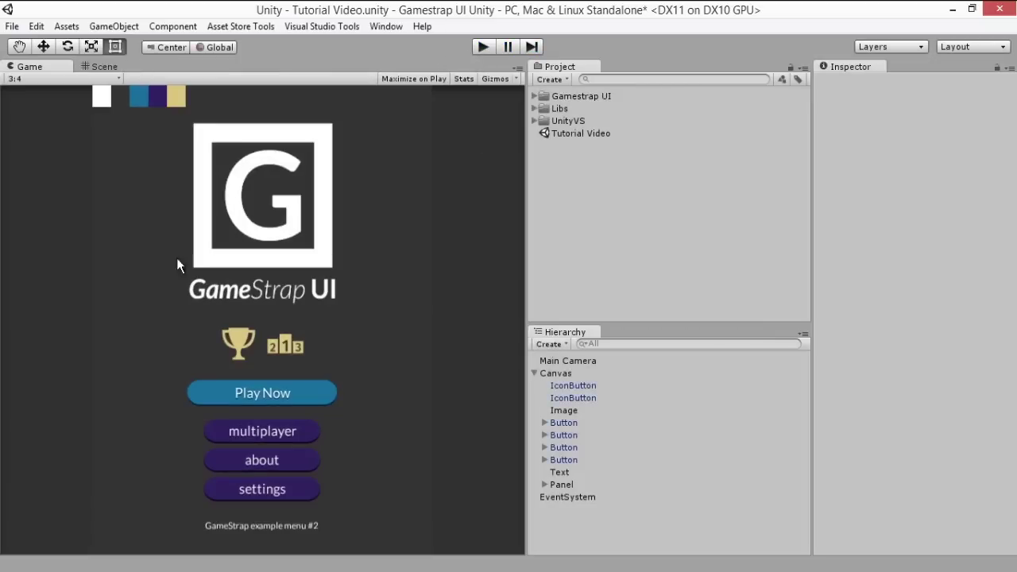